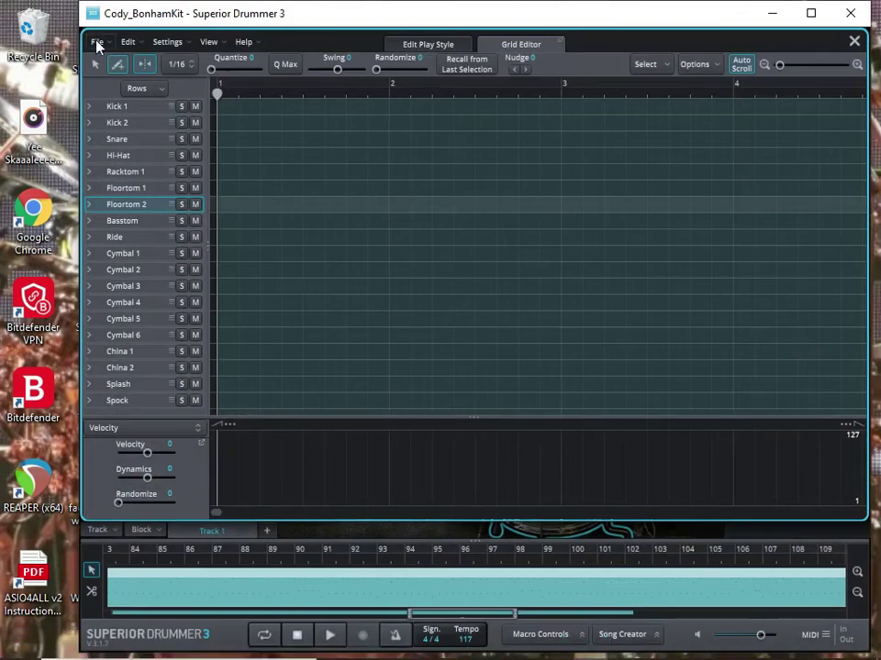
# Keep Superior Drummer open, close the Grid Editor and maximize the window.
pyautogui.click(852, 12)
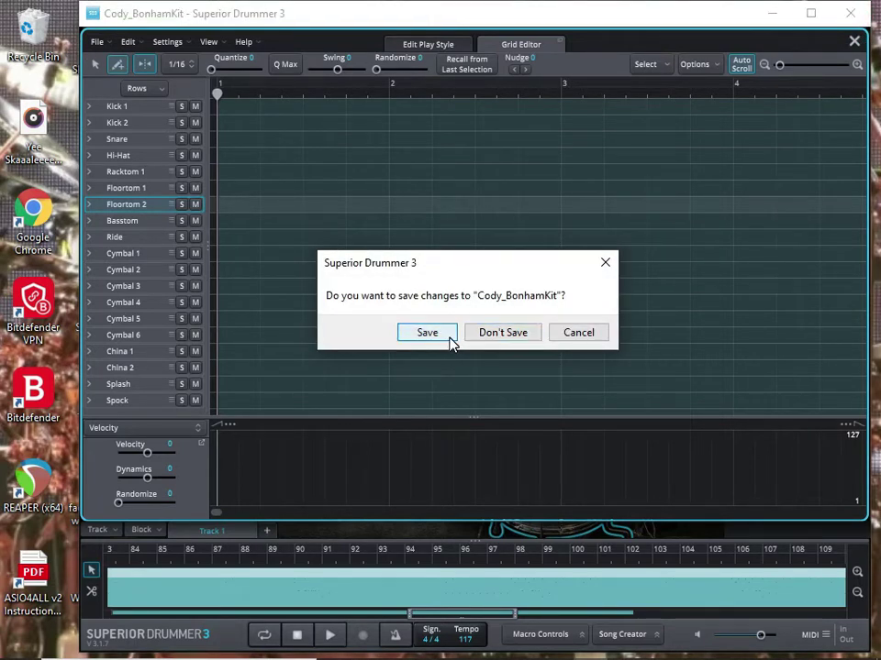
pyautogui.click(579, 338)
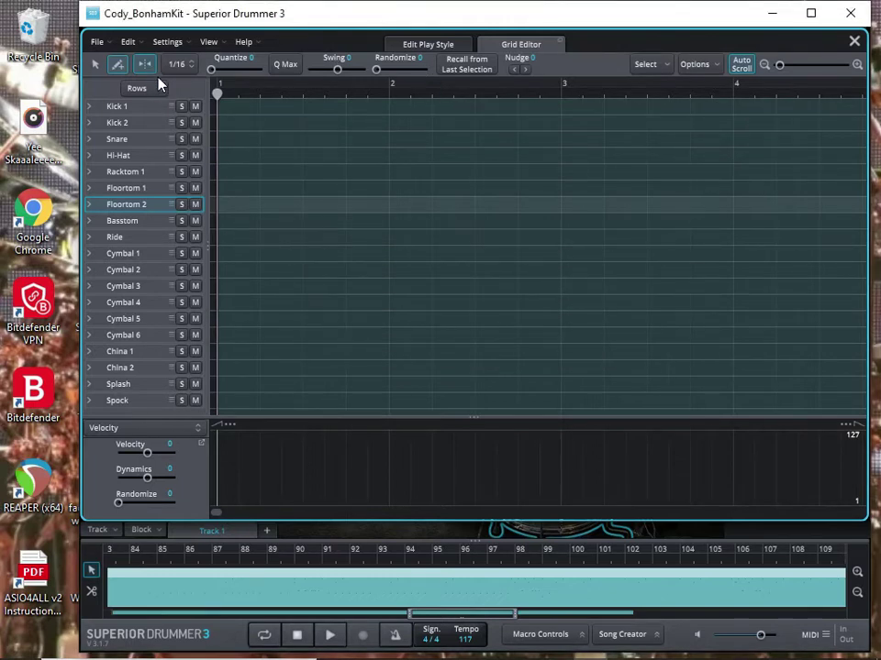
pyautogui.click(854, 42)
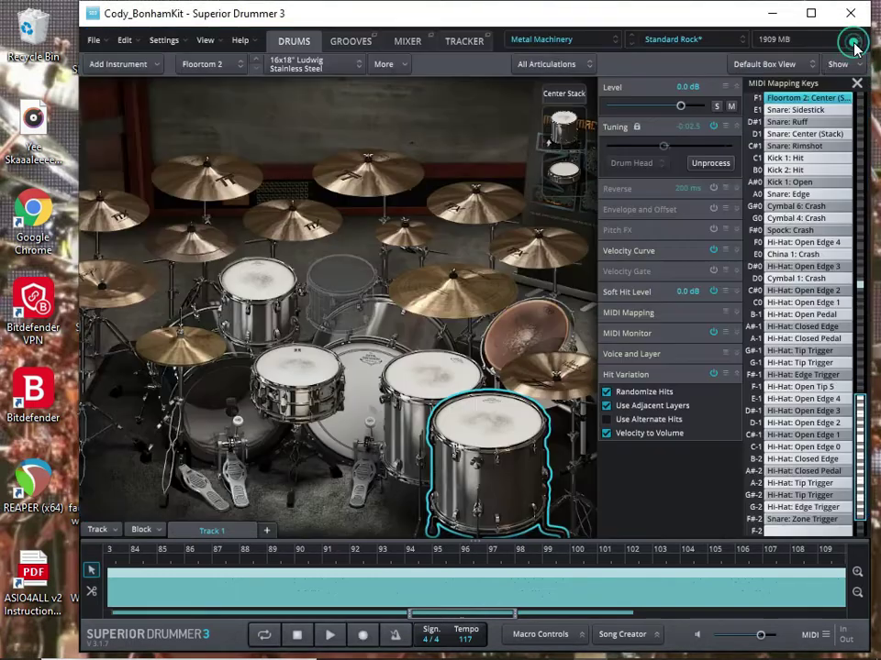
pyautogui.click(811, 15)
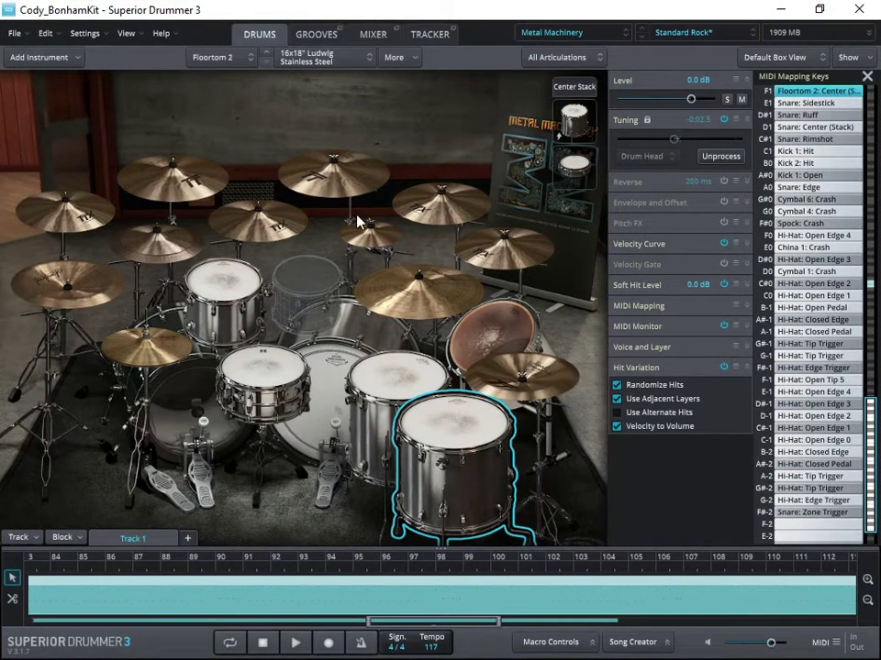
# Remove the Kick 2 instrument from the kit, leaving its slot as None.
pyautogui.rightClick(188, 367)
pyautogui.rightClick(191, 392)
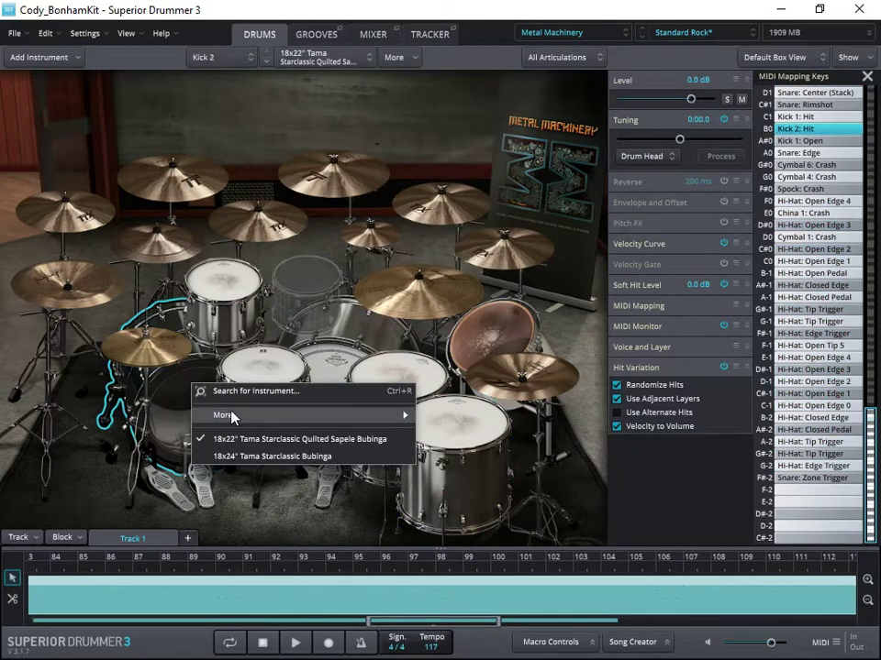
pyautogui.moveTo(237, 427)
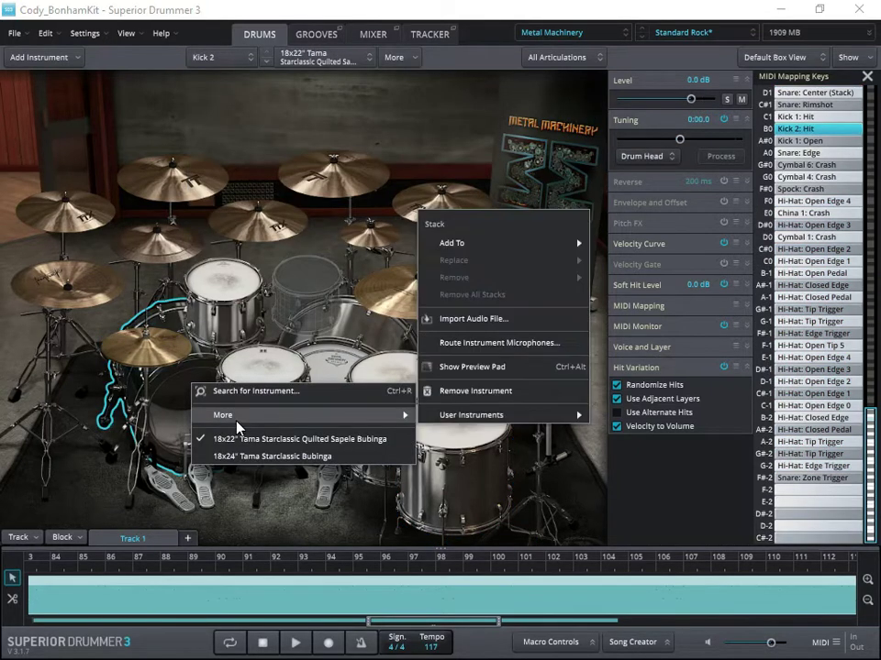
pyautogui.click(478, 392)
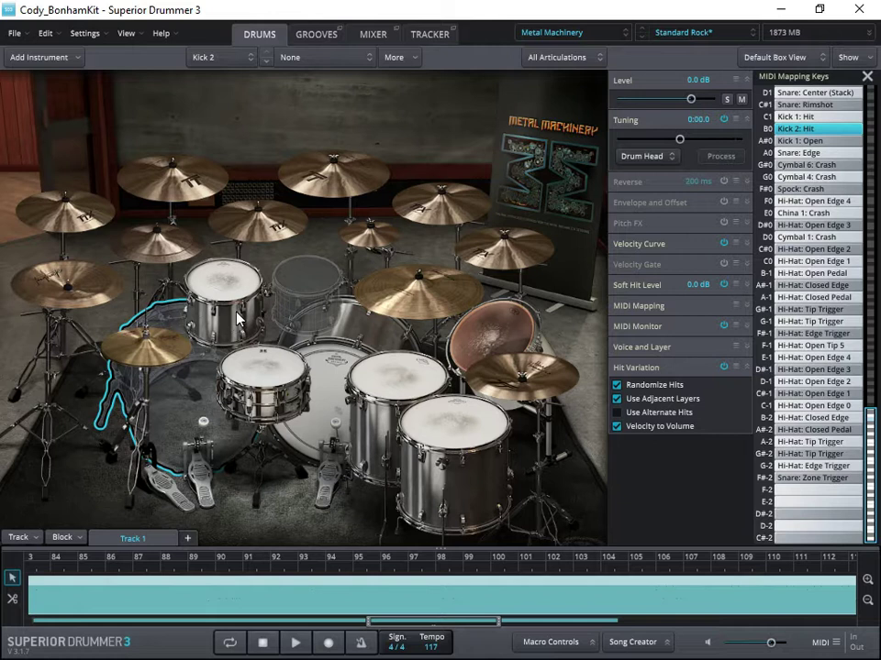
# Remove the gong bass drum instrument from the kit.
pyautogui.rightClick(500, 341)
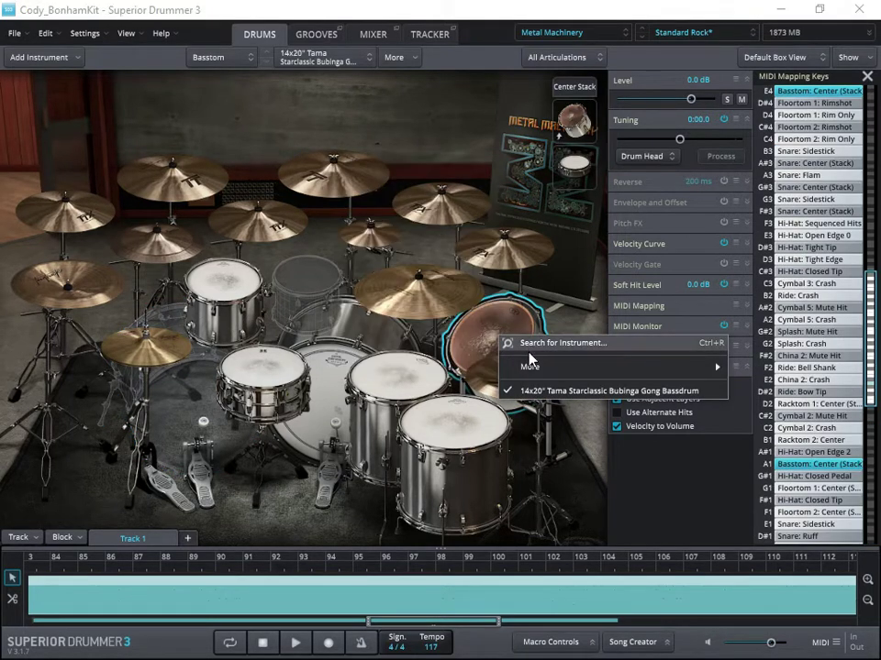
pyautogui.moveTo(530, 366)
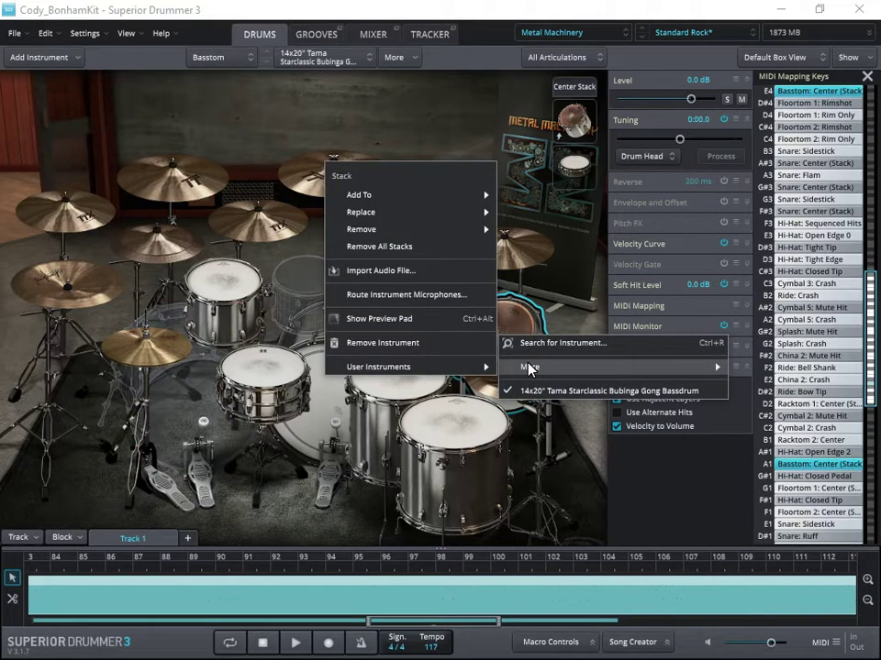
pyautogui.click(401, 344)
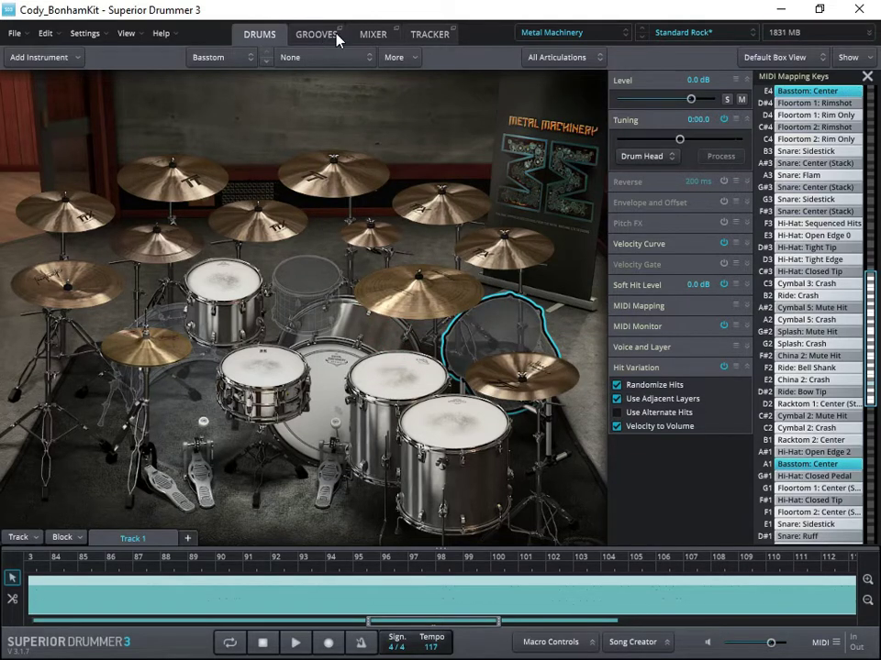
# Switch to the Mixer view, restore the window down and drag it right to expose the desktop.
pyautogui.click(374, 36)
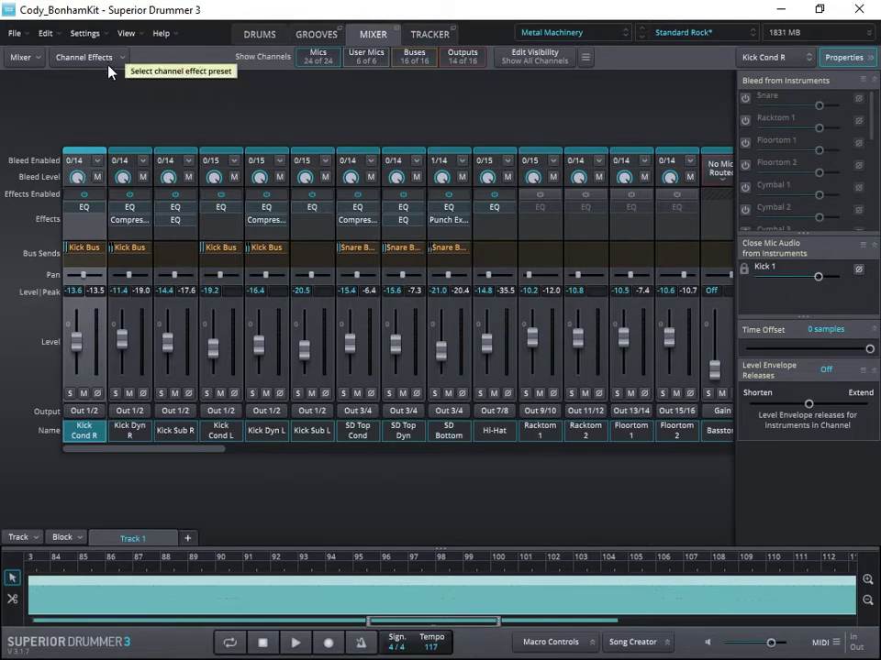
pyautogui.click(859, 11)
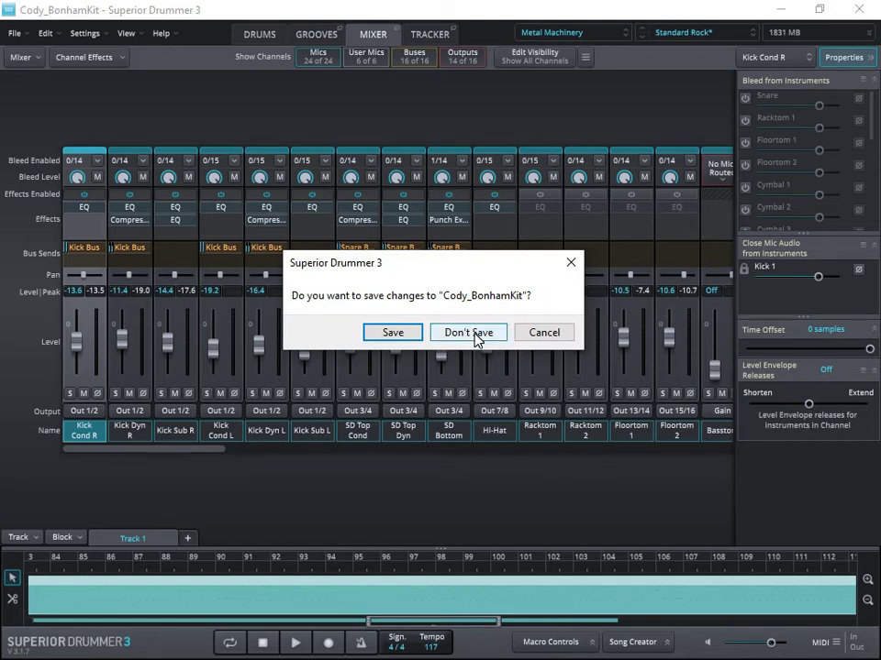
pyautogui.click(543, 333)
pyautogui.click(819, 8)
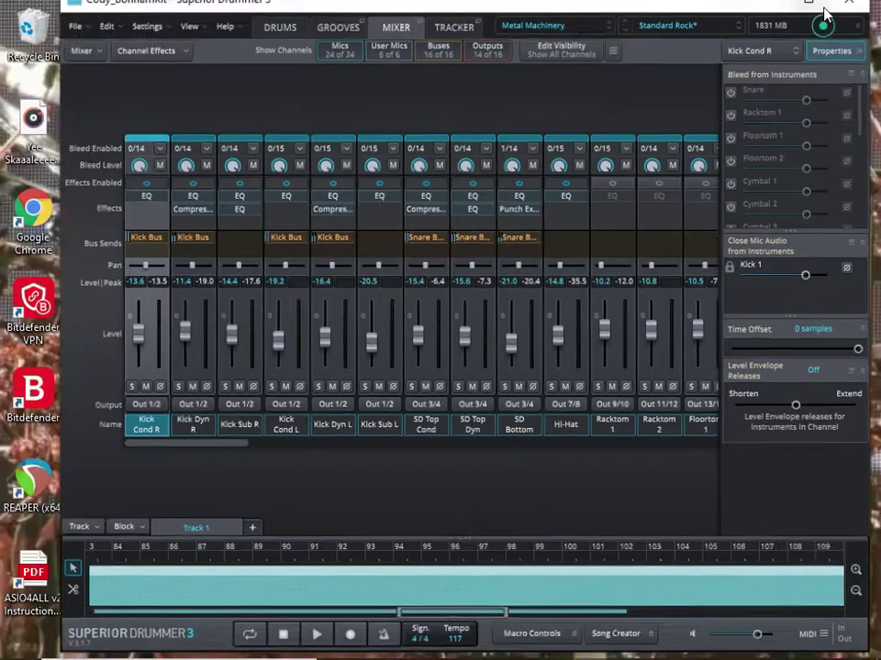
pyautogui.moveTo(110, 12); pyautogui.dragTo(353, 33)
# Quit the old REAPER drum project without saving and relaunch REAPER with an empty project.
pyautogui.doubleClick(33, 487)
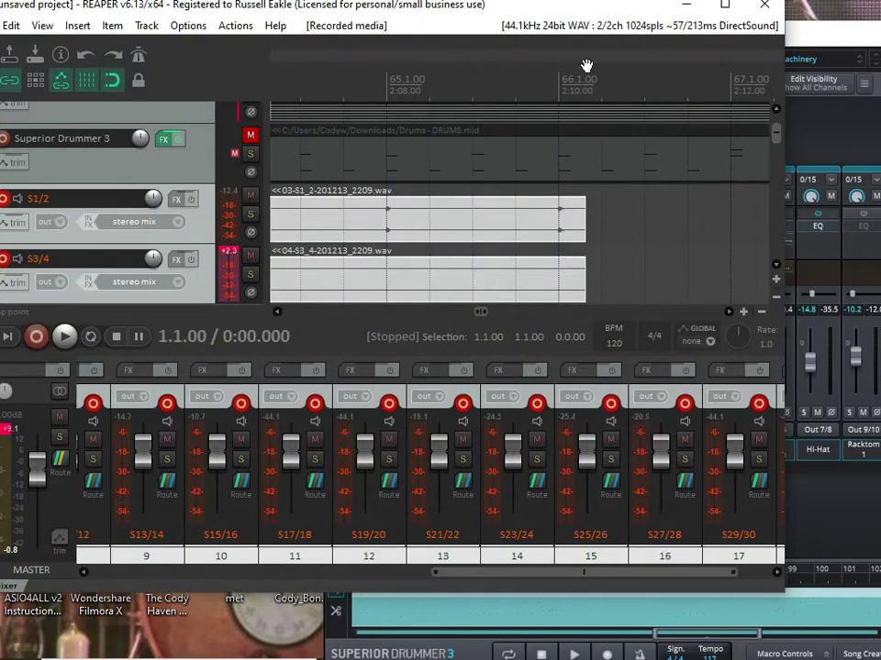
pyautogui.click(724, 10)
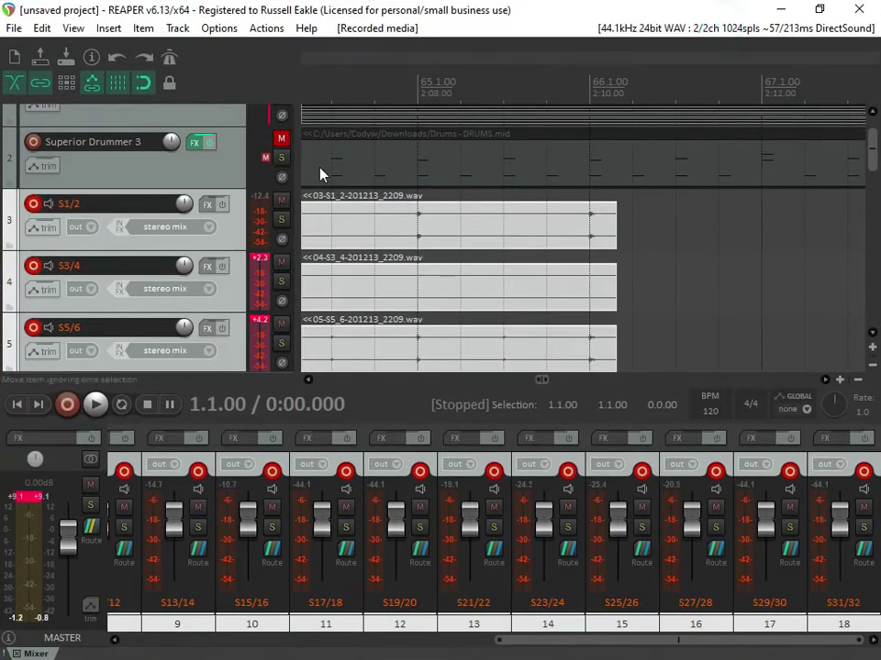
pyautogui.click(14, 29)
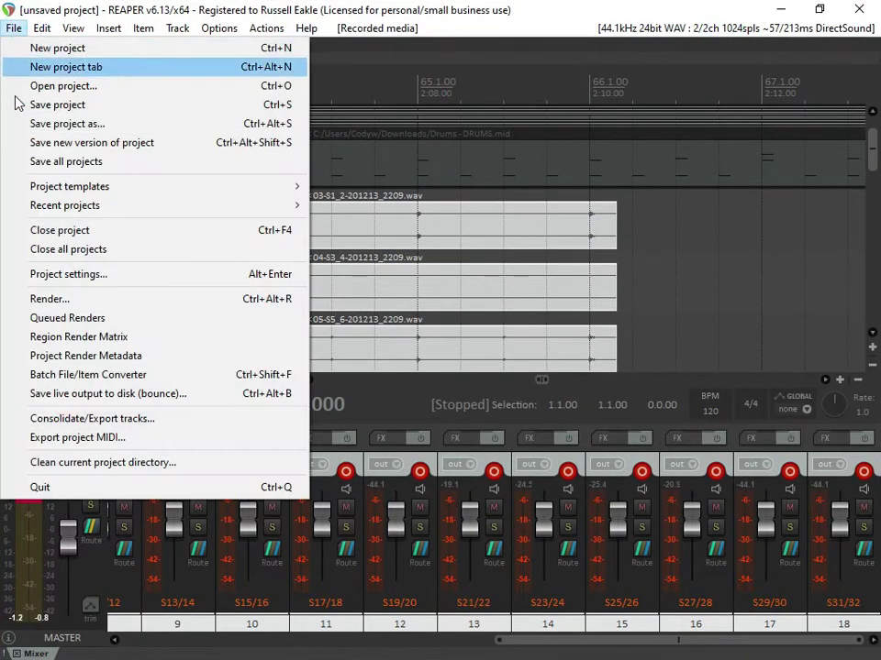
pyautogui.click(53, 488)
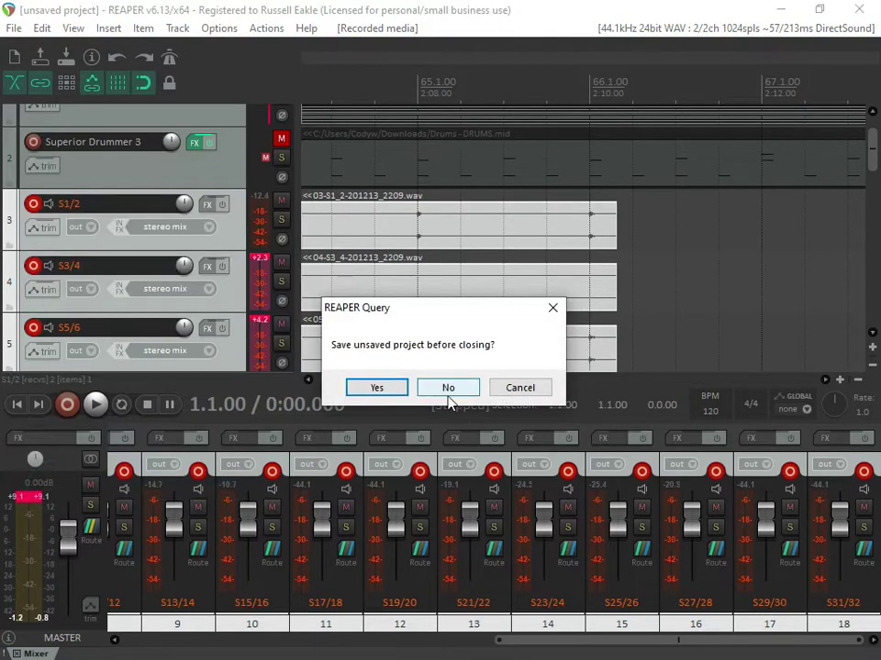
pyautogui.click(449, 386)
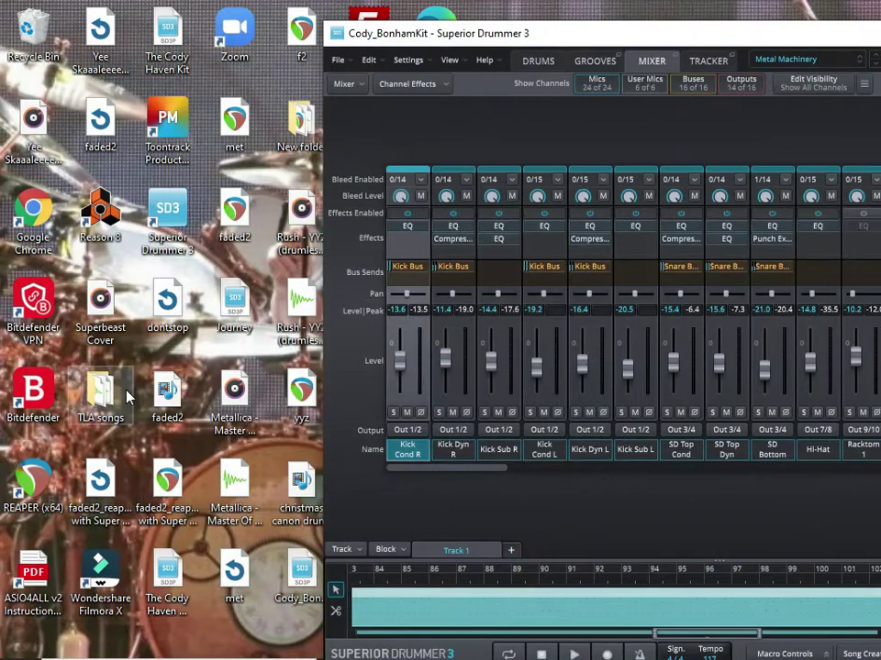
pyautogui.doubleClick(33, 482)
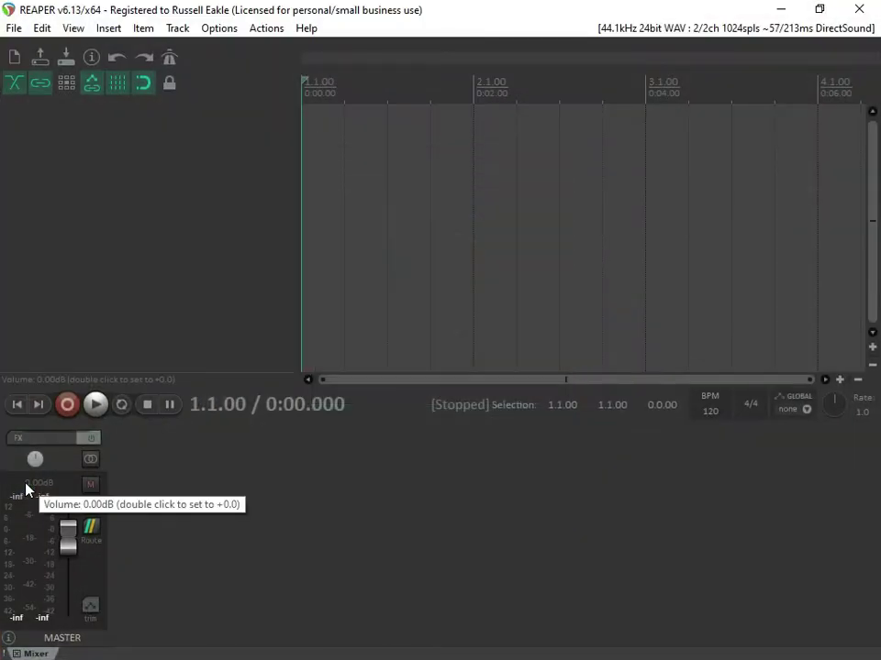
# Change the new project's tempo from its default to 117 BPM.
pyautogui.doubleClick(711, 412)
pyautogui.press('Escape')
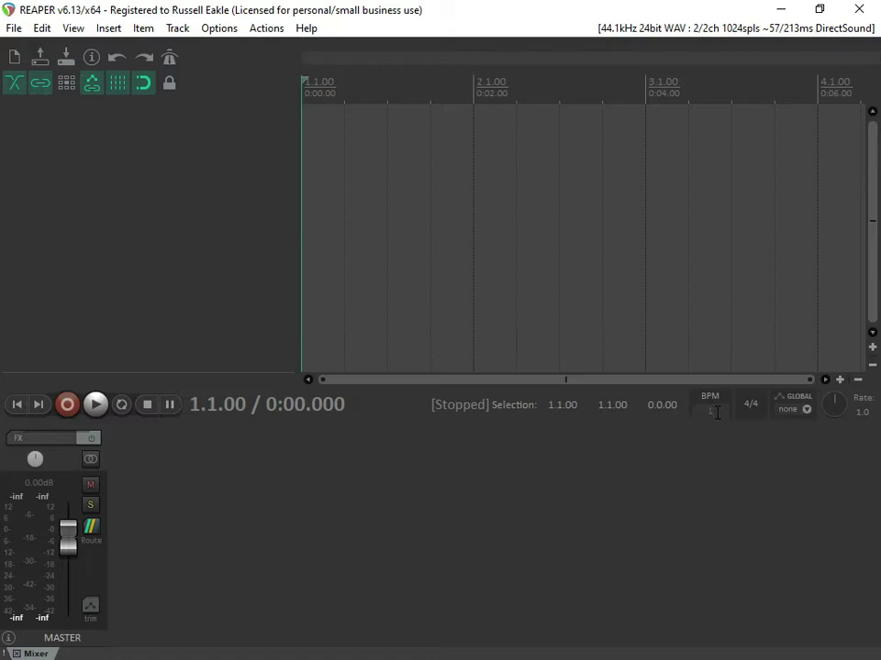
pyautogui.press('Return')
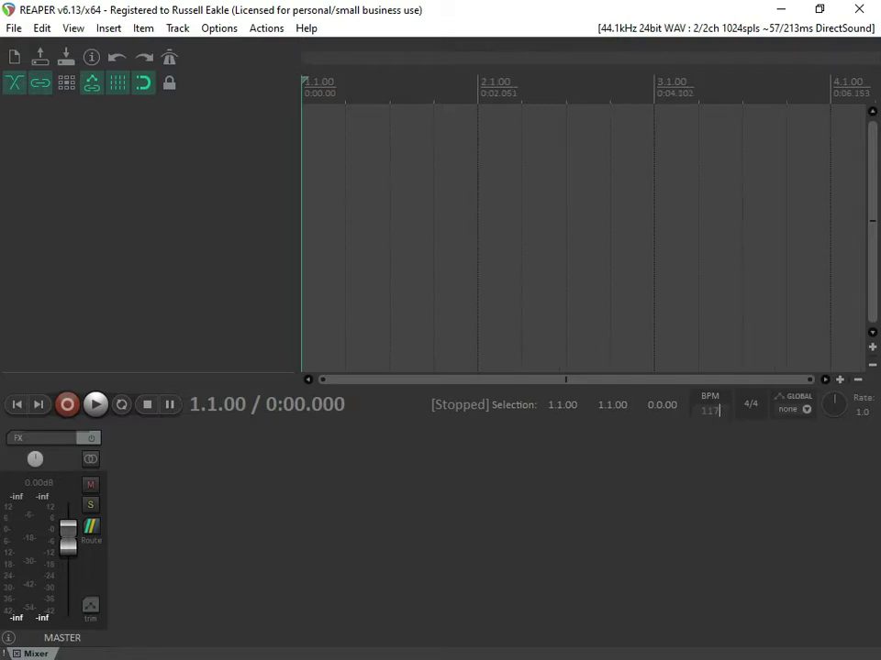
pyautogui.click(186, 268)
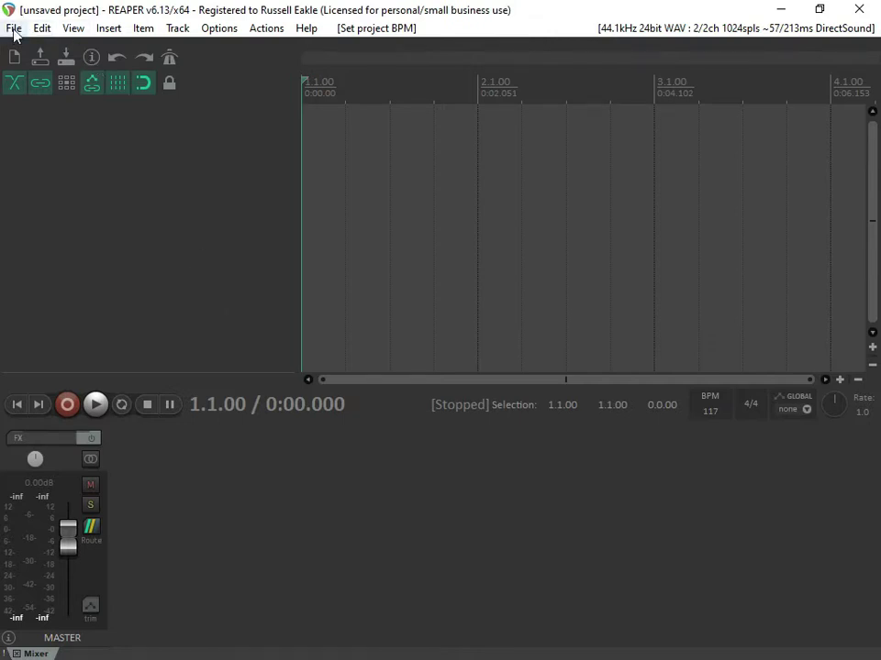
pyautogui.click(177, 30)
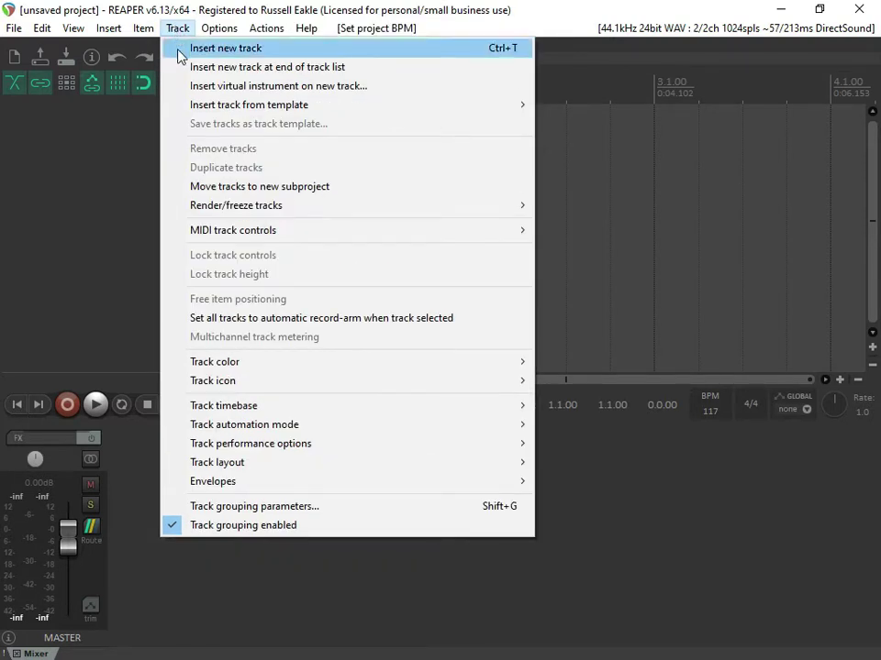
# Insert the VSTi Superior Drummer 3 on a new track, declining the routing tracks prompt.
pyautogui.click(181, 85)
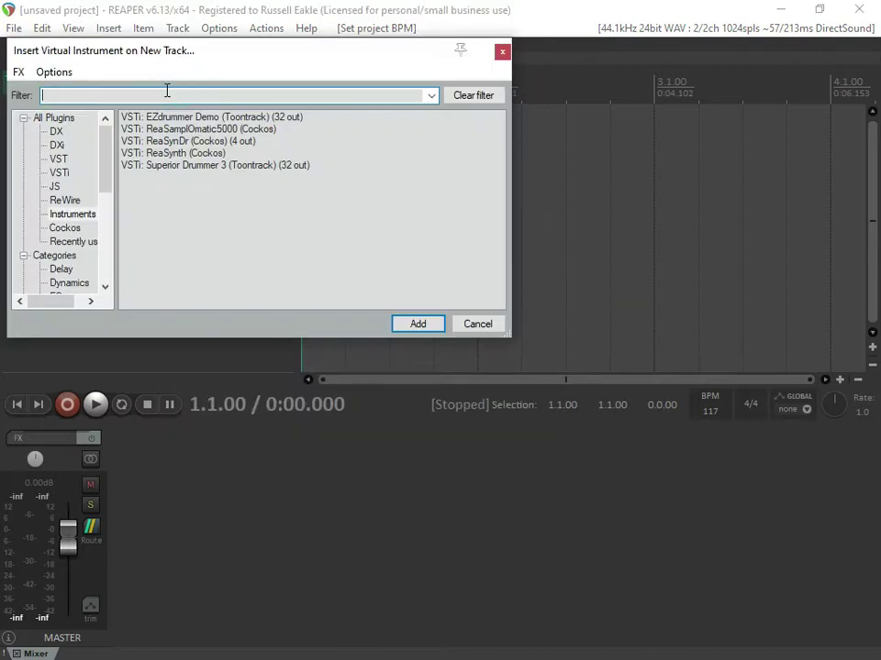
pyautogui.click(174, 166)
pyautogui.click(429, 326)
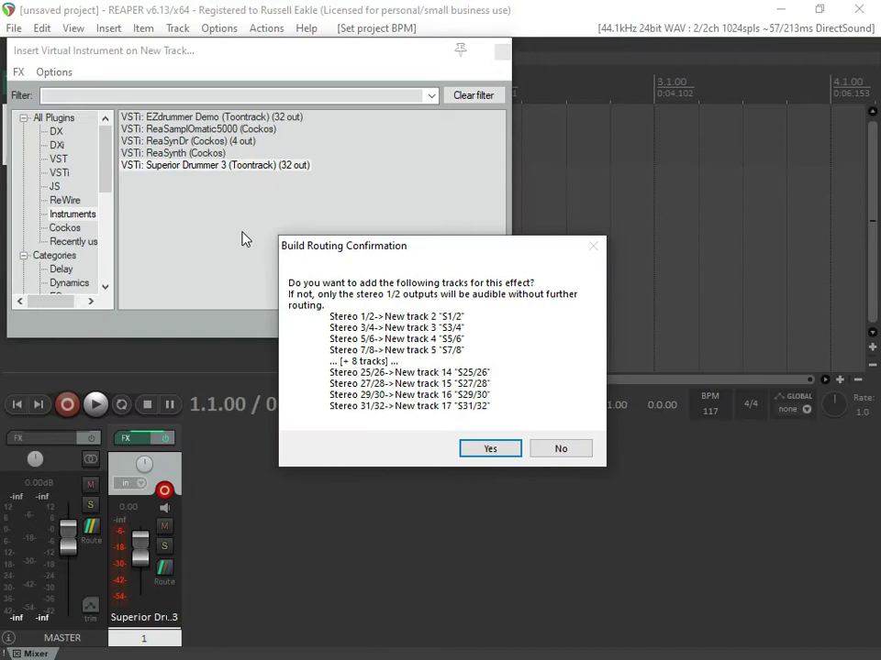
pyautogui.click(561, 449)
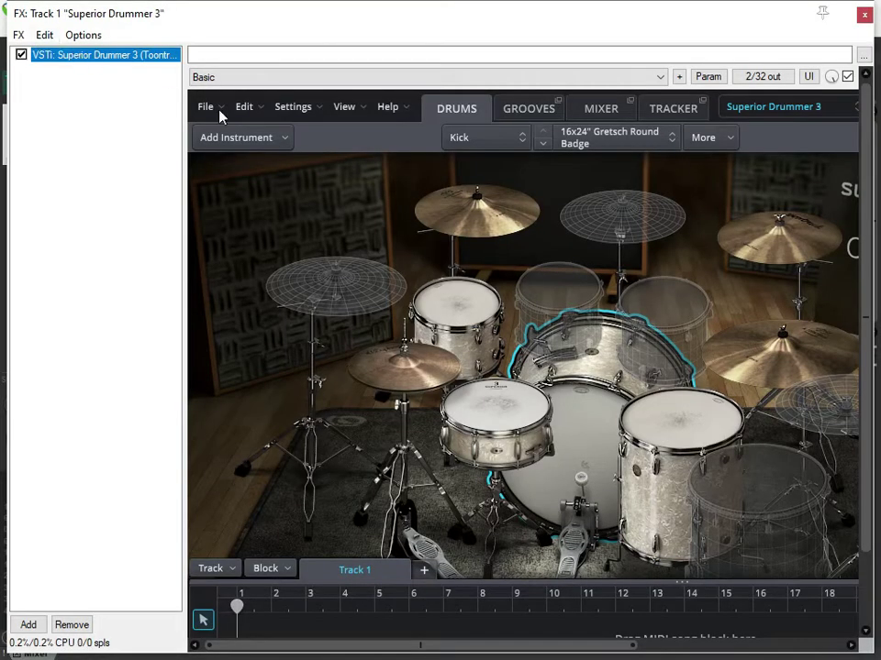
# Open the recent Metal Machinery project, discarding the untitled one.
pyautogui.click(216, 111)
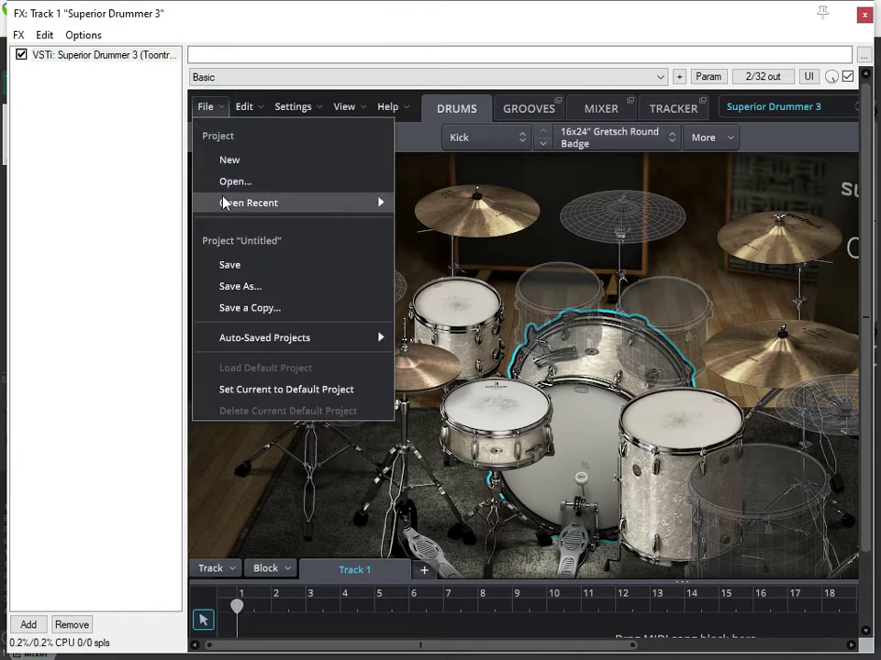
pyautogui.moveTo(234, 204)
pyautogui.click(408, 202)
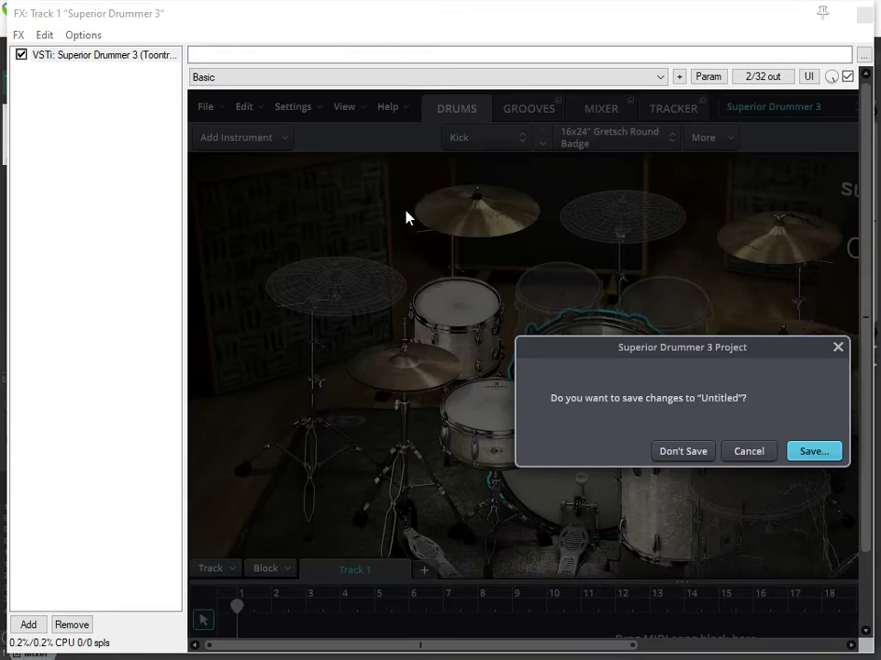
pyautogui.click(675, 455)
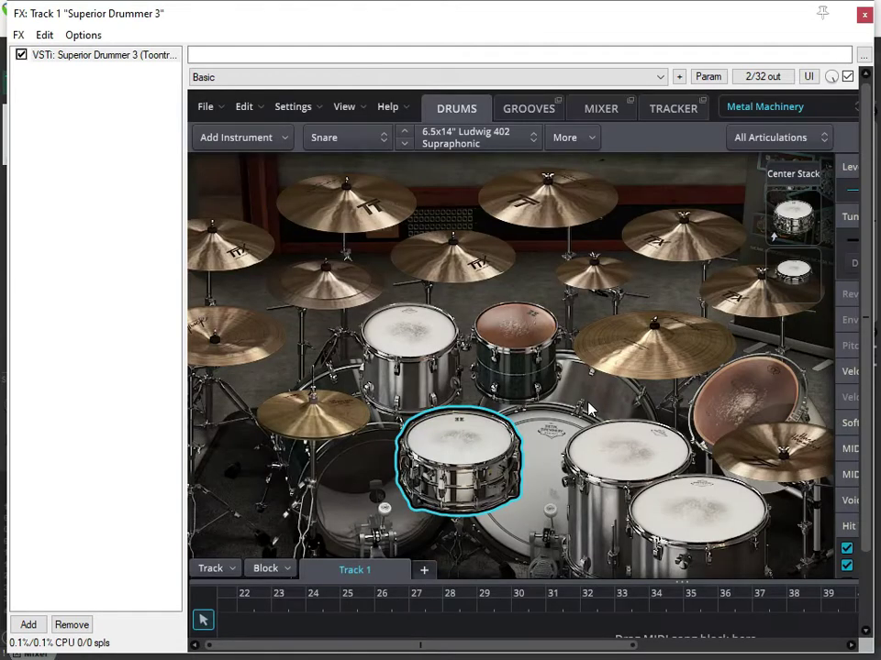
# Remove the tom and the Kick 2 instruments from the kit.
pyautogui.rightClick(513, 346)
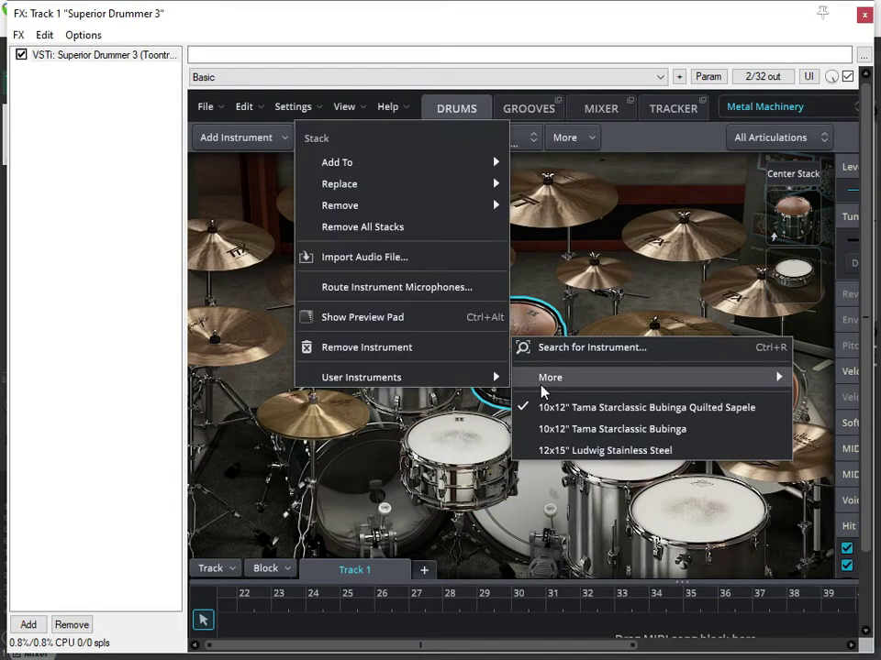
pyautogui.click(387, 348)
pyautogui.rightClick(365, 460)
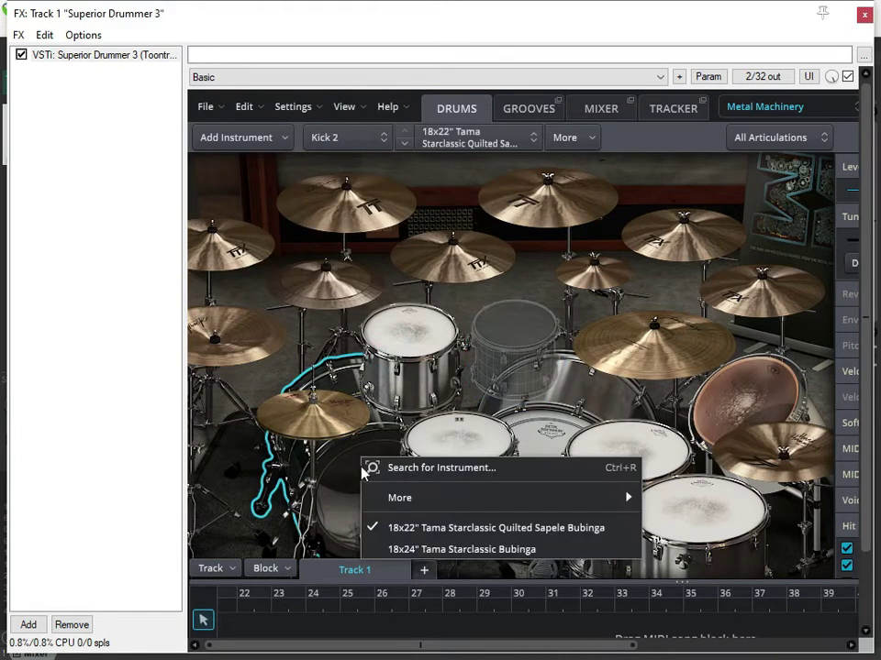
pyautogui.click(265, 467)
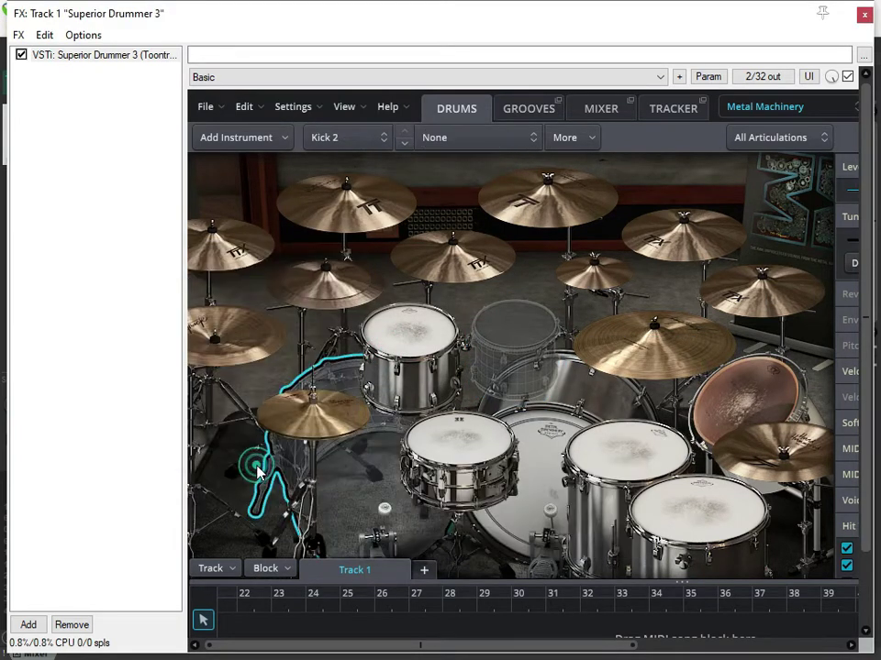
# Build multichannel output routing to new stereo tracks and mute bleed on Kick Cond R.
pyautogui.click(601, 112)
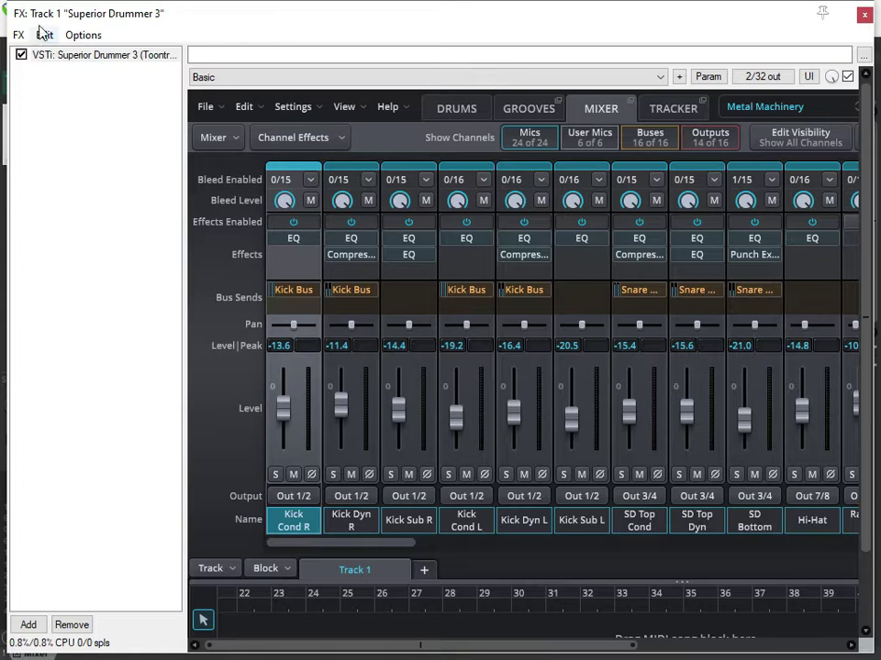
pyautogui.click(84, 37)
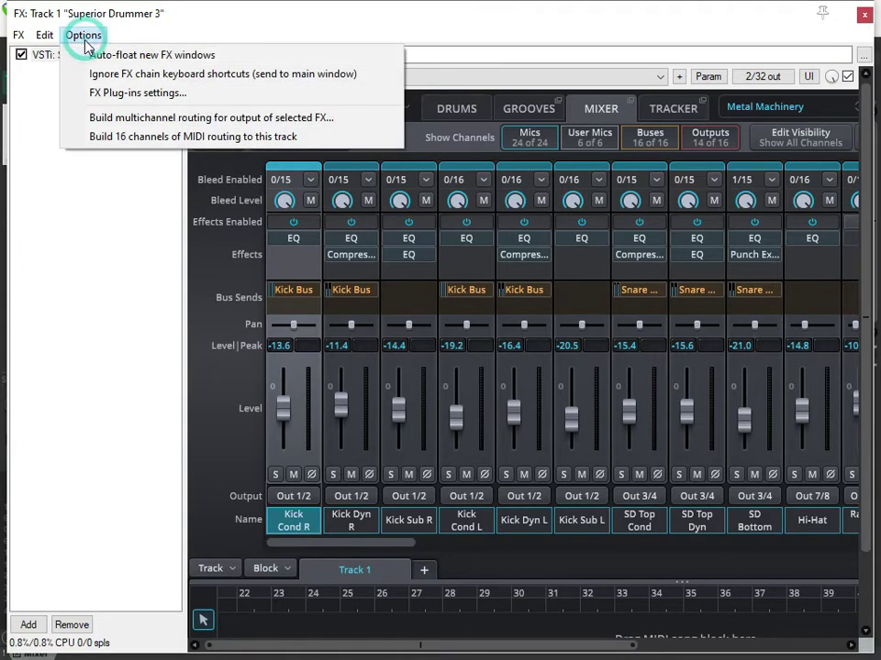
pyautogui.click(94, 123)
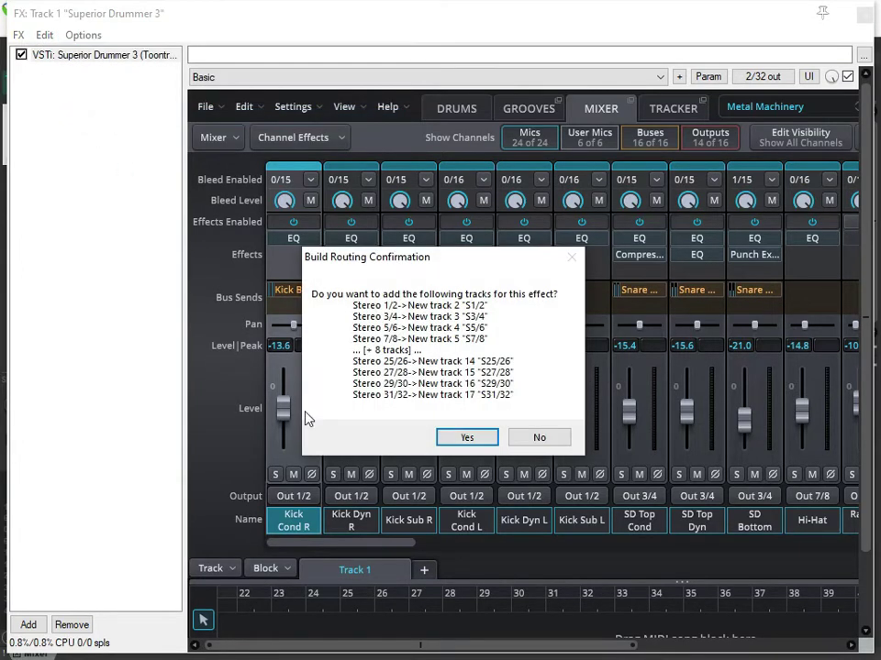
pyautogui.click(469, 437)
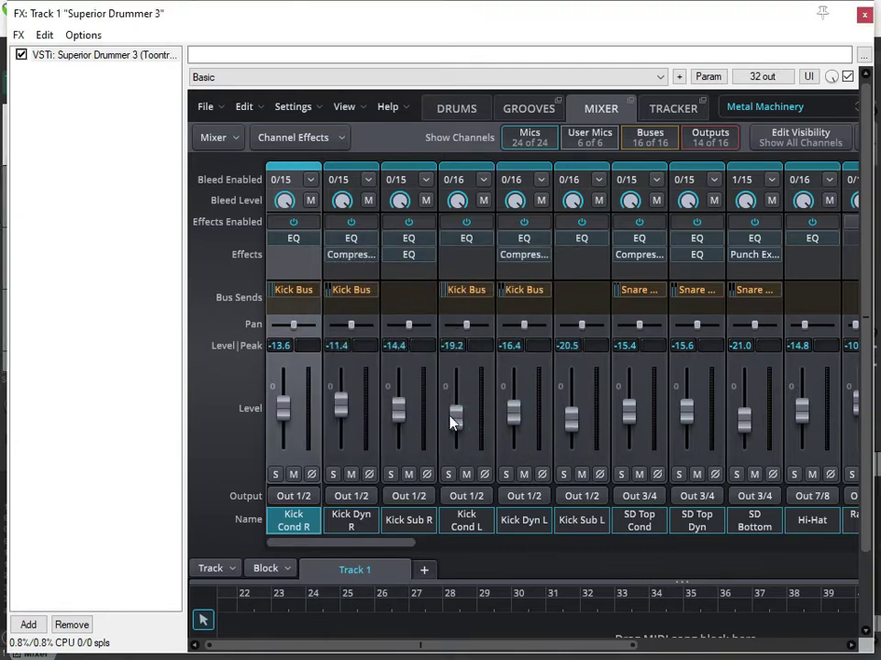
pyautogui.click(311, 199)
# Mute bleed on Kick Sub R, Kick Cond L, Kick Dyn L, SD Top Cond/Dyn, Hi-Hat, Racktom 2 and Floortoms 1–2.
pyautogui.click(426, 200)
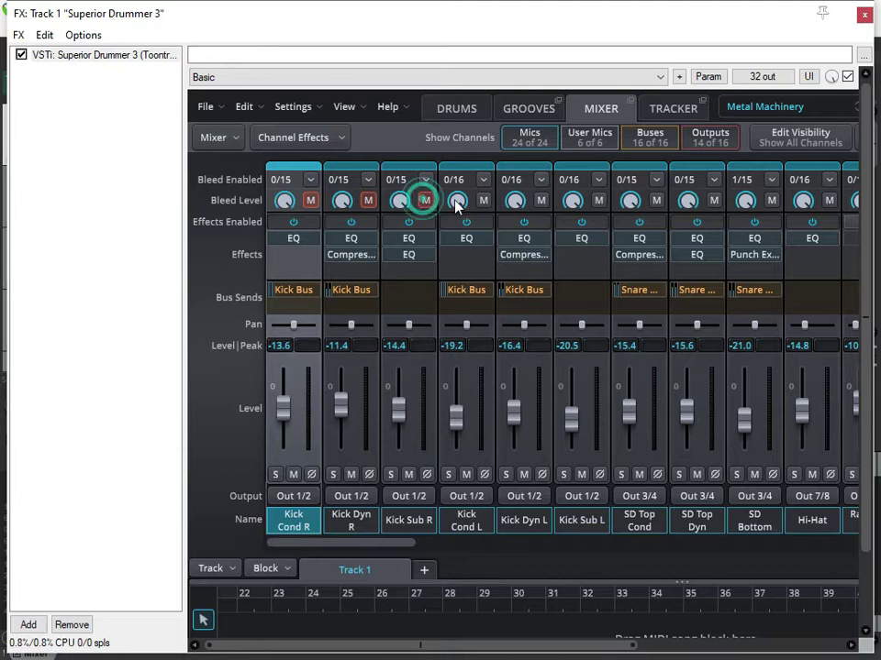
pyautogui.click(484, 200)
pyautogui.click(541, 200)
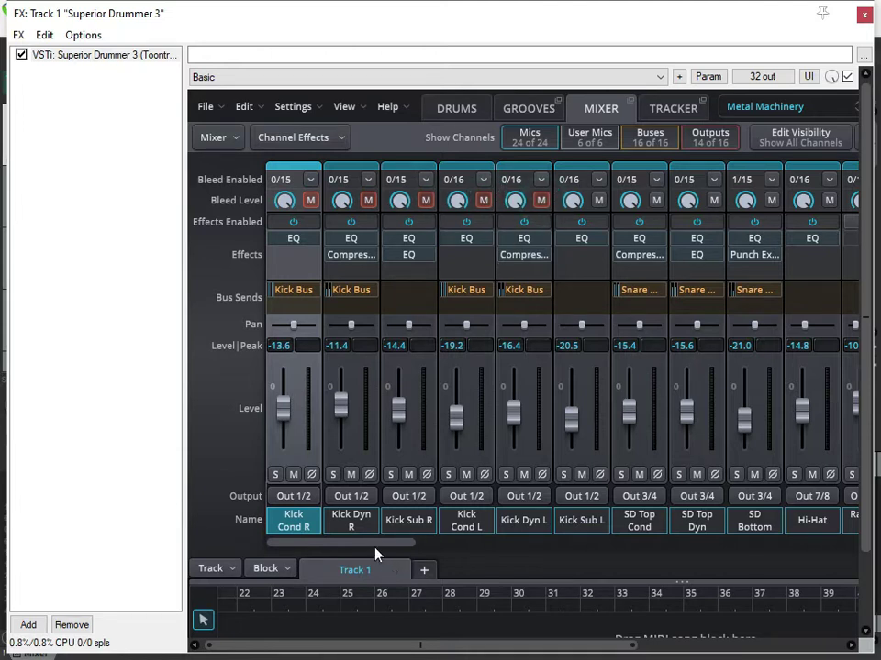
pyautogui.moveTo(373, 544); pyautogui.dragTo(434, 554)
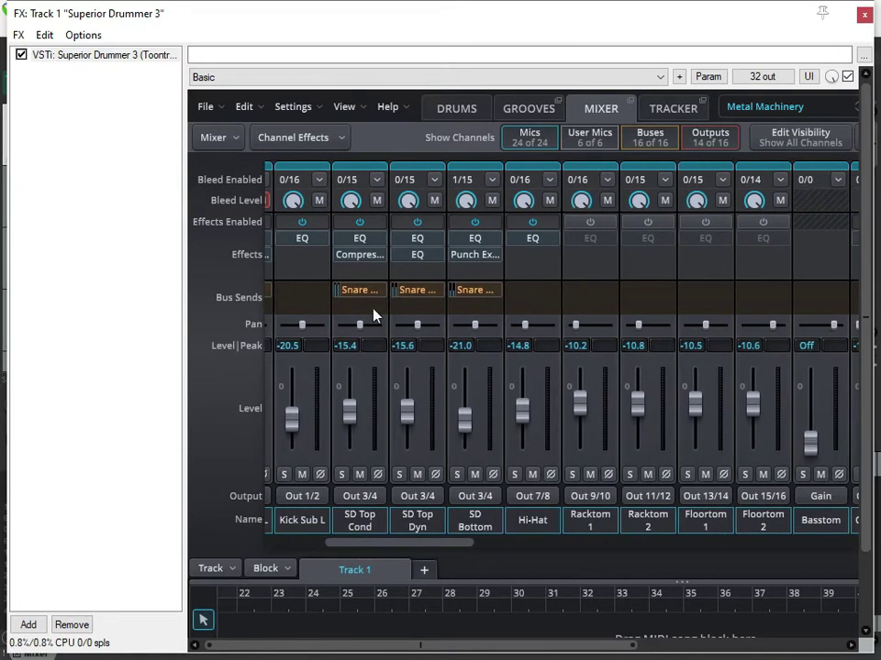
pyautogui.click(376, 201)
pyautogui.click(435, 201)
pyautogui.click(549, 201)
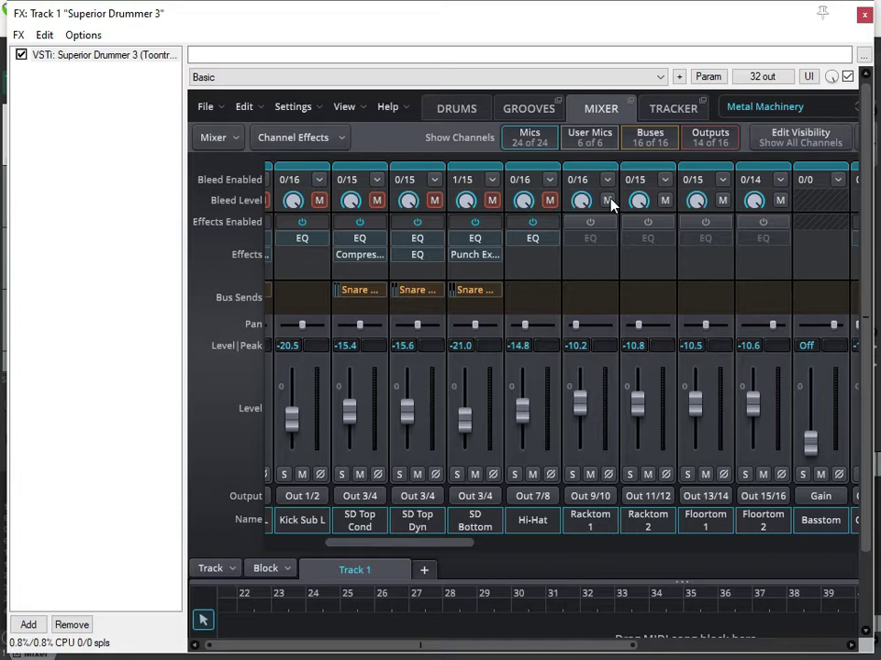
pyautogui.click(665, 201)
pyautogui.click(722, 201)
pyautogui.click(781, 200)
# Mute bleed on Cymbal L1, L2, R1 and Ride, then close the plugin window.
pyautogui.moveTo(424, 548); pyautogui.dragTo(521, 546)
pyautogui.click(427, 200)
pyautogui.click(485, 200)
pyautogui.click(542, 201)
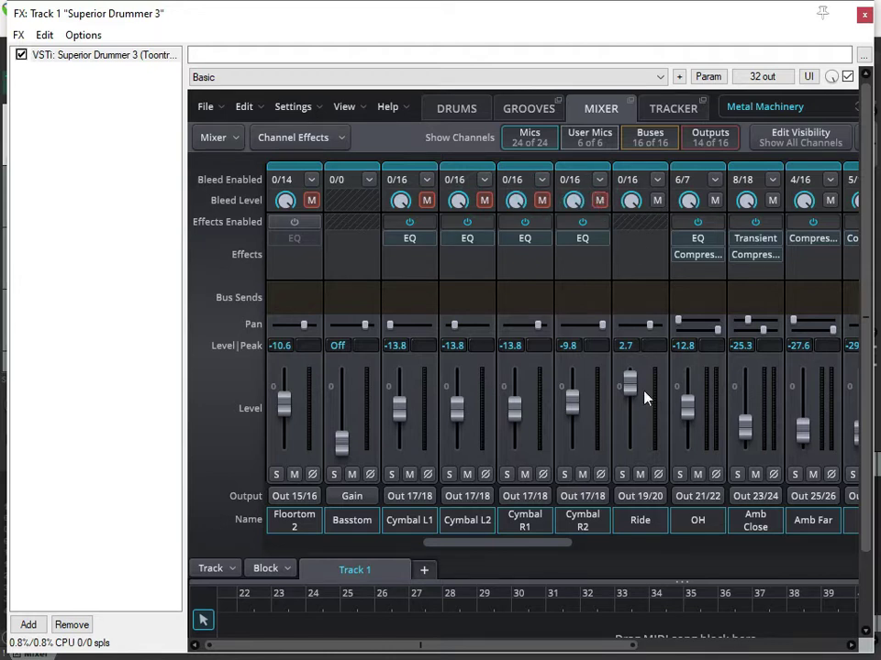
pyautogui.moveTo(530, 547); pyautogui.dragTo(572, 551)
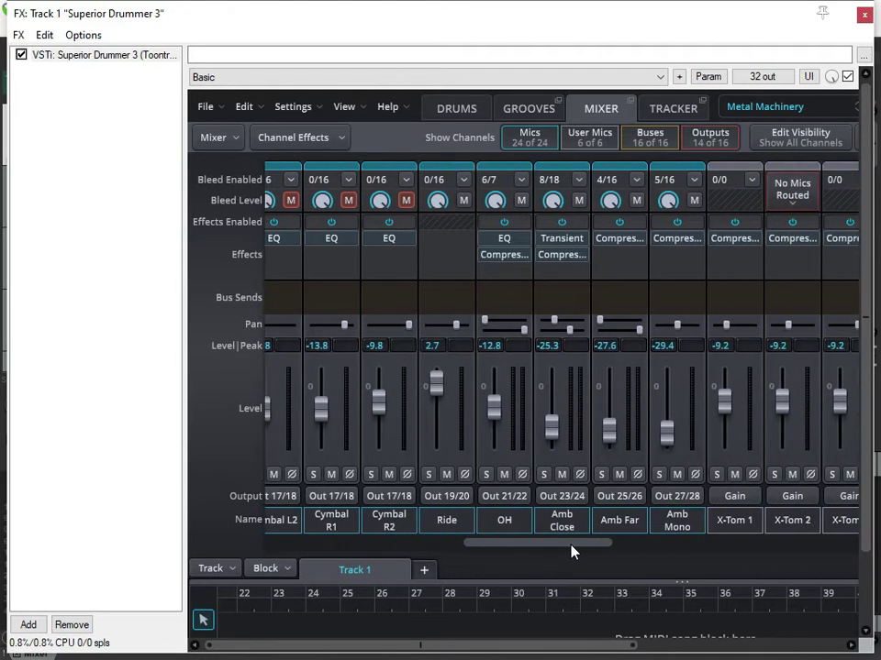
pyautogui.click(428, 202)
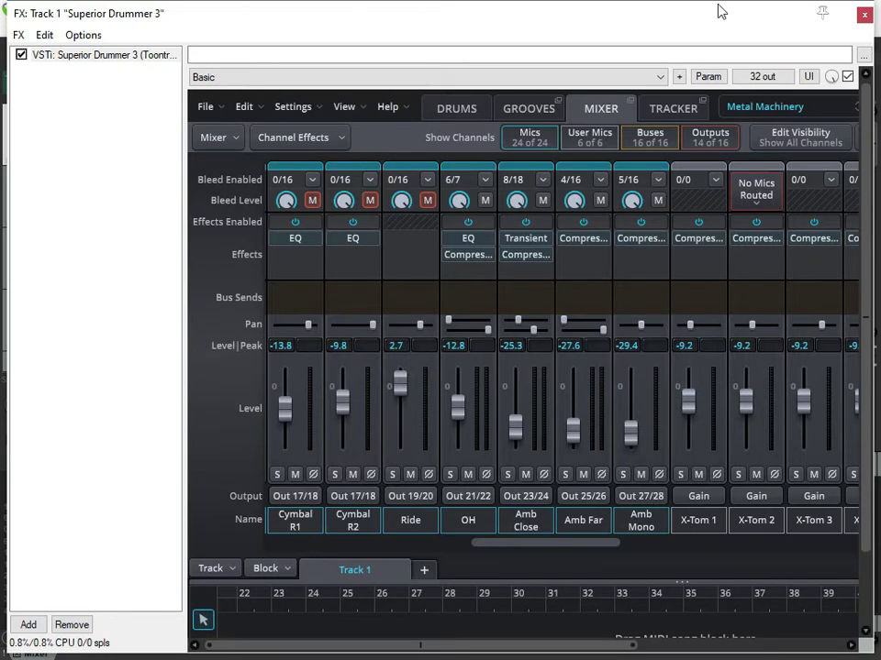
pyautogui.click(861, 16)
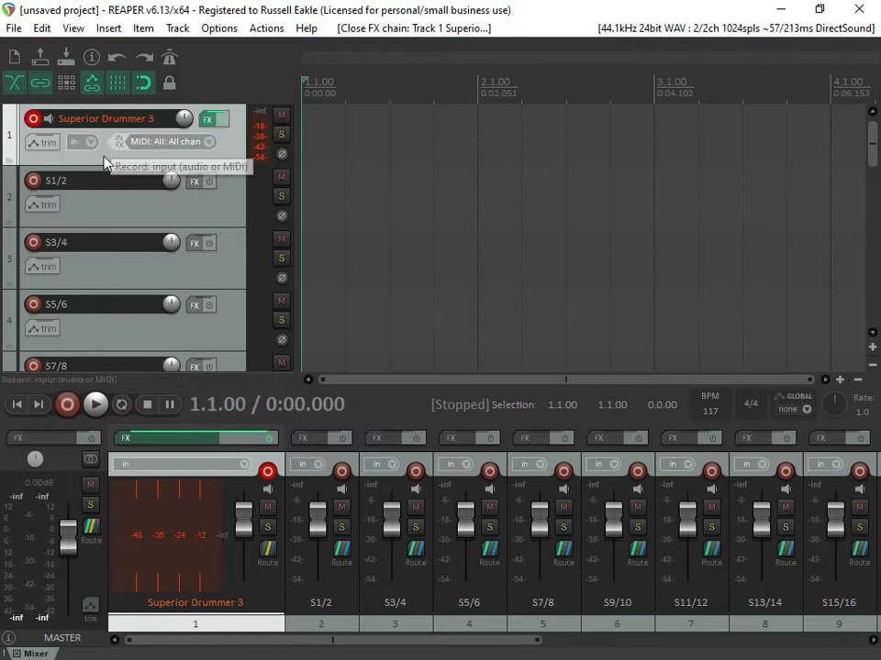
# Minimize the standalone Superior Drummer window and maximize REAPER.
pyautogui.click(819, 8)
pyautogui.click(466, 624)
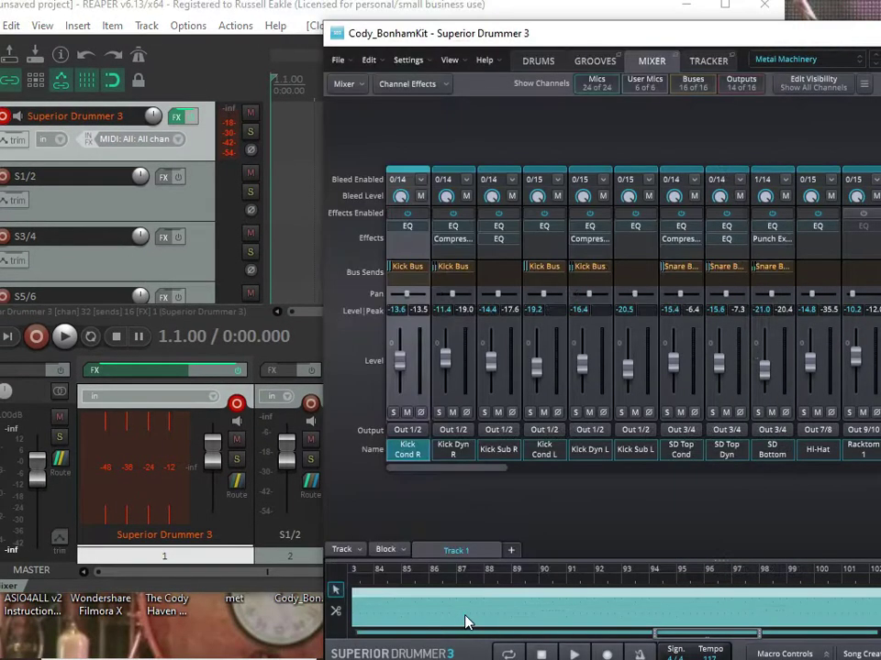
pyautogui.moveTo(466, 621); pyautogui.dragTo(209, 142)
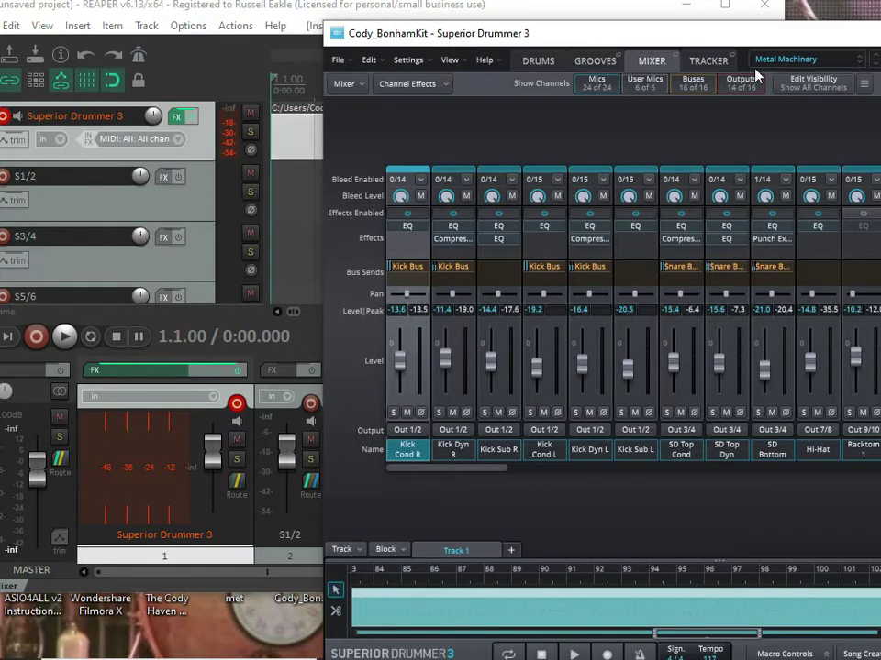
pyautogui.moveTo(840, 42); pyautogui.dragTo(571, 60)
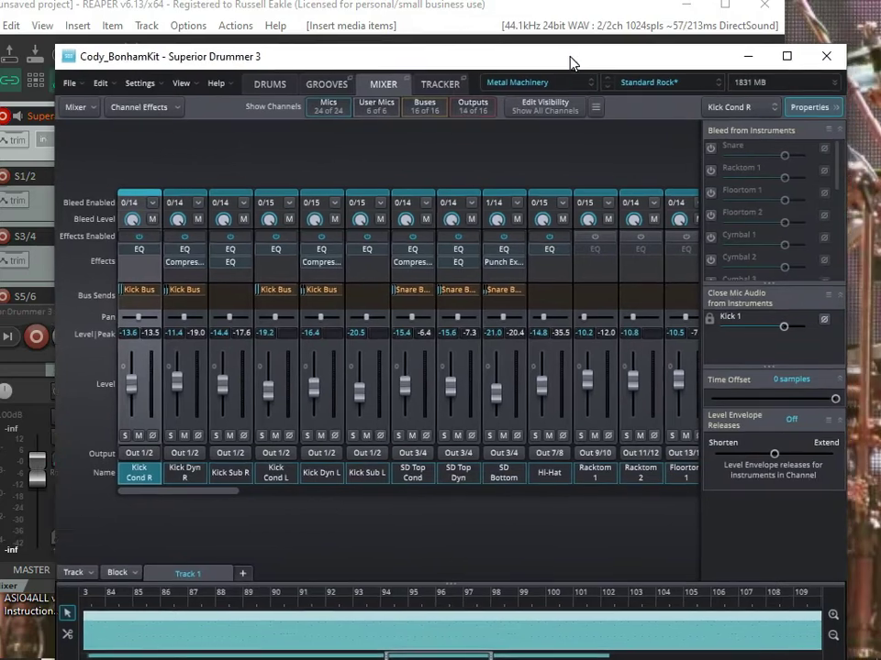
pyautogui.click(753, 58)
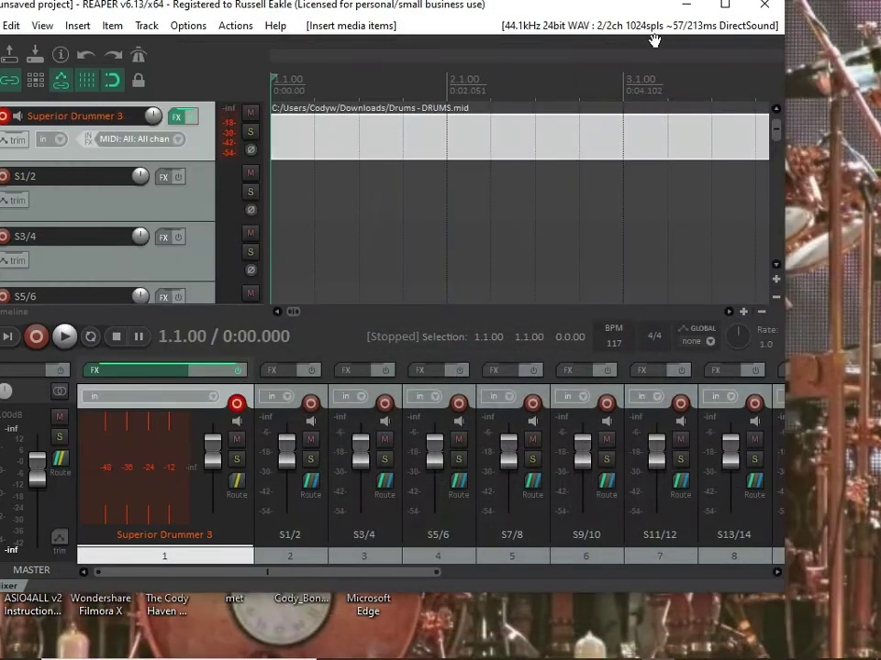
pyautogui.click(727, 7)
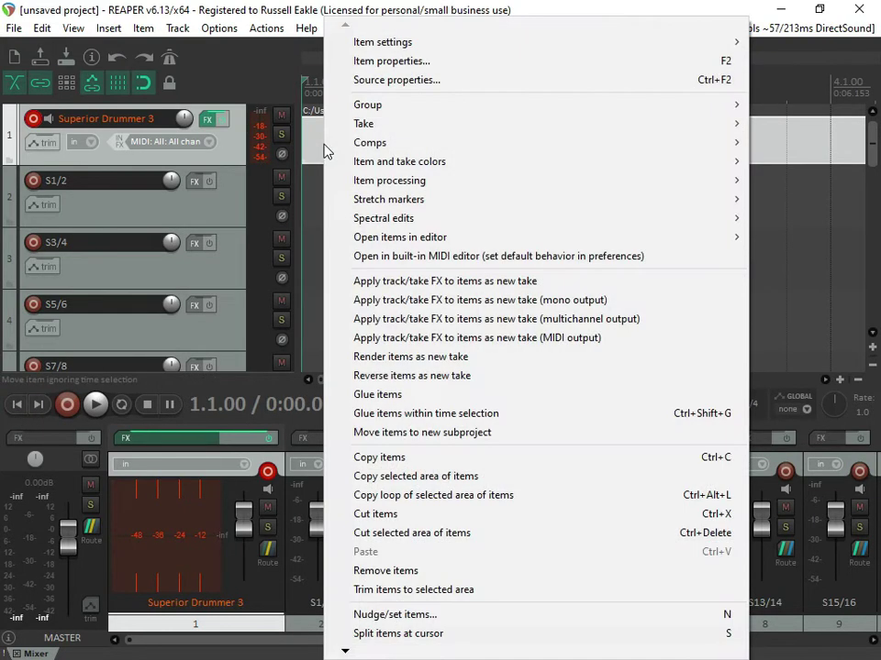
# Render the Superior Drummer 3 track to multichannel stem tracks and disarm the original track.
pyautogui.rightClick(224, 151)
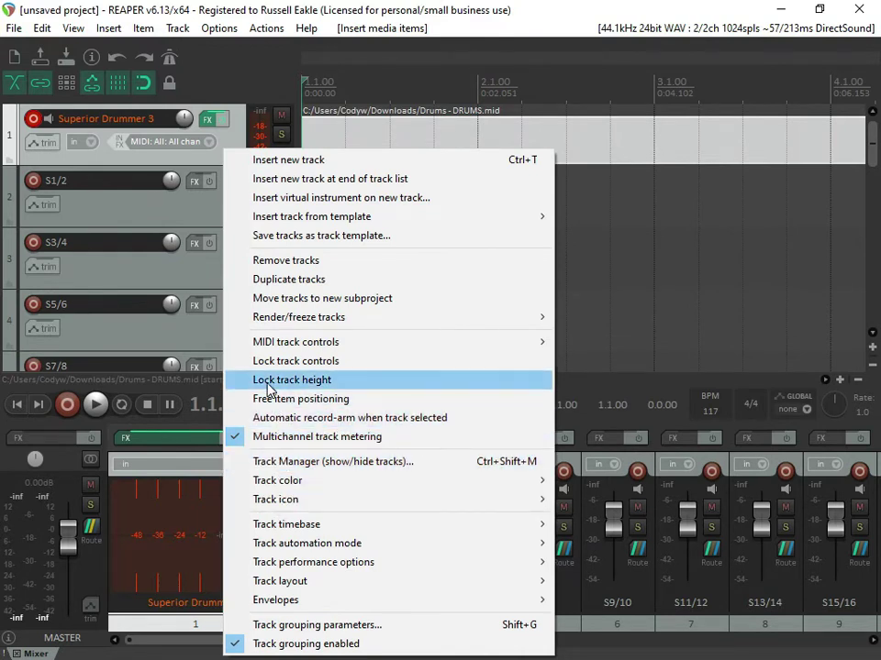
pyautogui.moveTo(272, 320)
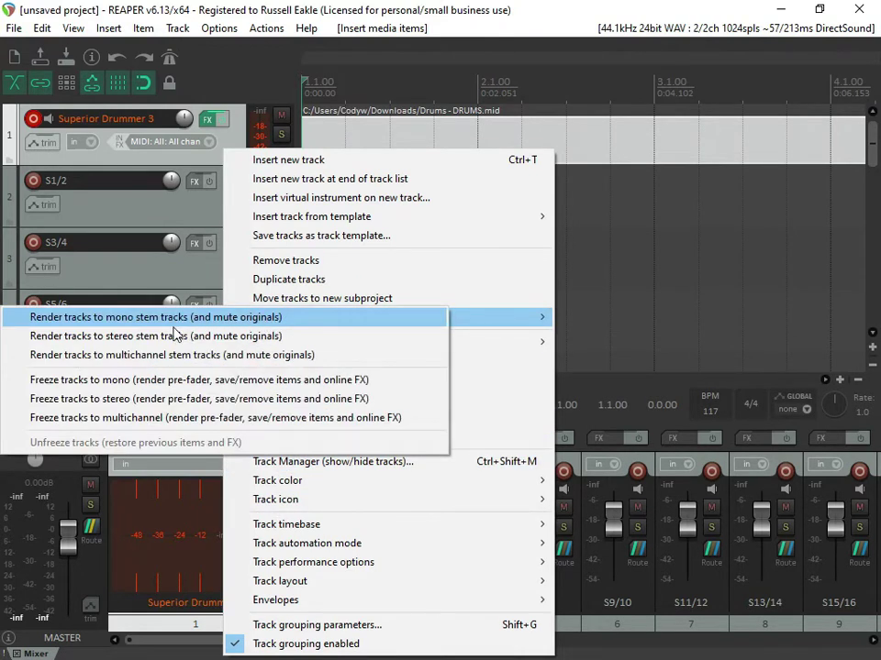
pyautogui.click(140, 358)
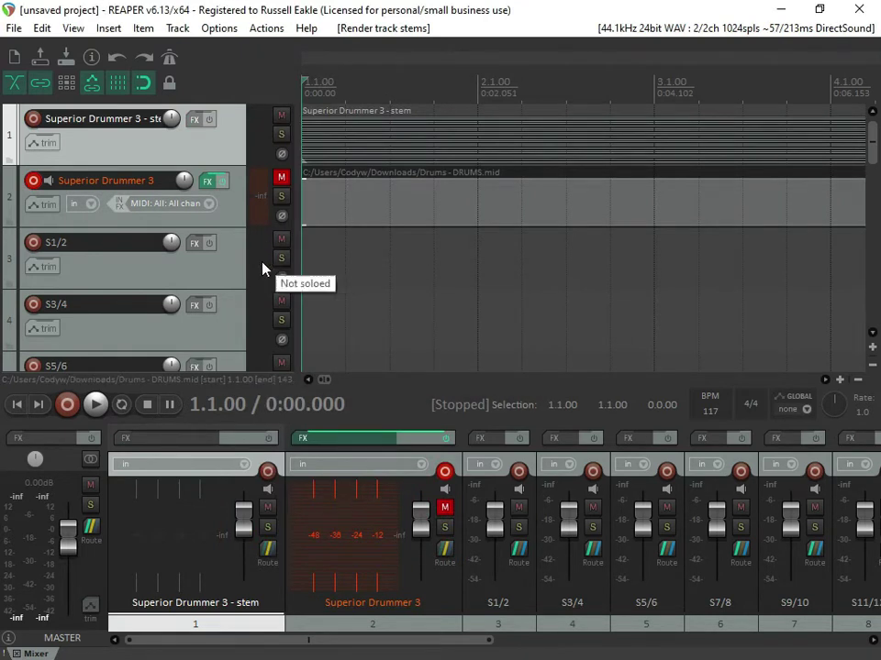
pyautogui.click(33, 183)
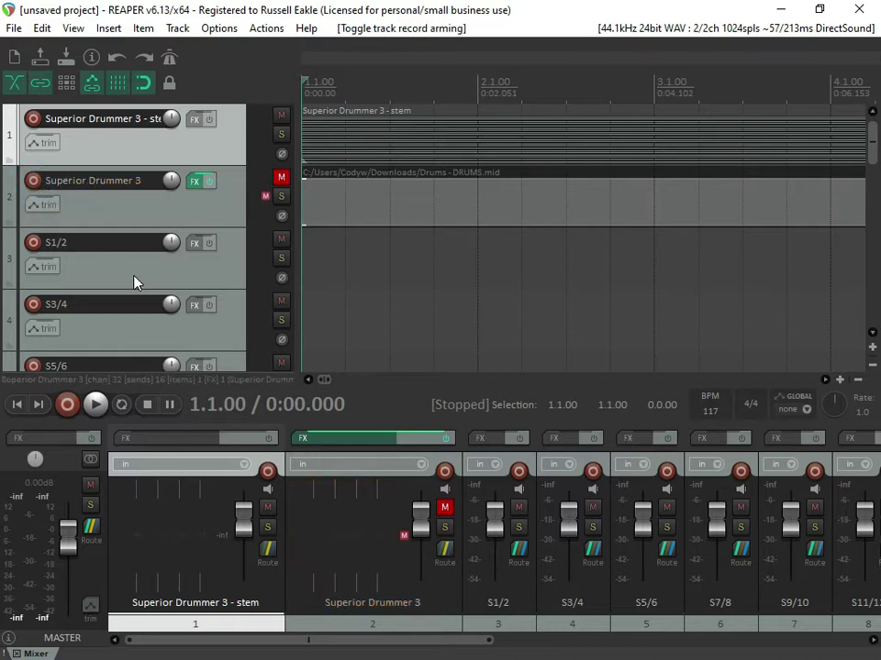
# Select the 16 output tracks from S1/2 through S31/32.
pyautogui.click(81, 260)
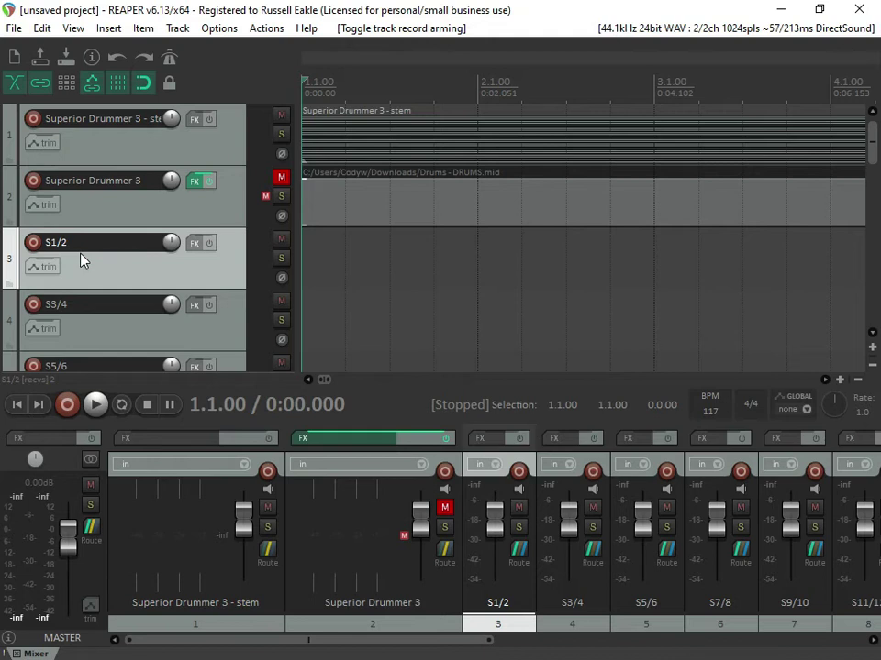
pyautogui.moveTo(876, 139); pyautogui.dragTo(874, 294)
pyautogui.click(115, 301)
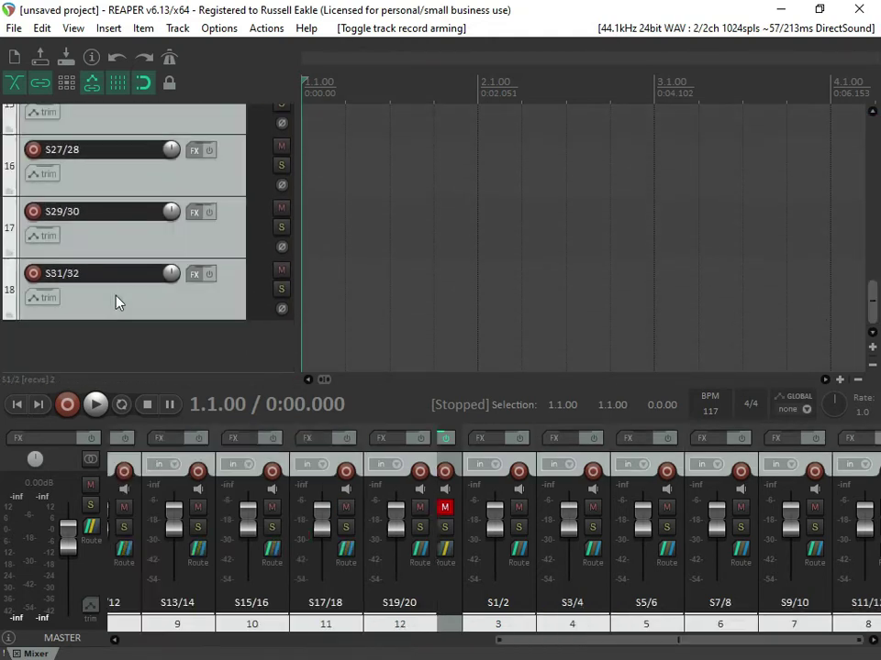
# Set the selected tracks to Record: output (stereo), arm them, and adjust record monitoring.
pyautogui.rightClick(34, 275)
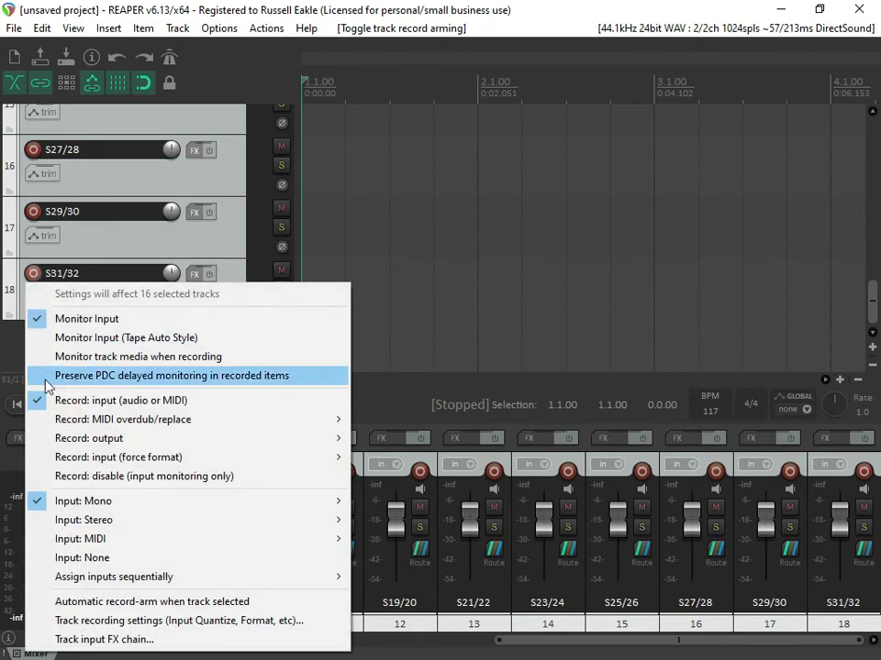
pyautogui.moveTo(55, 439)
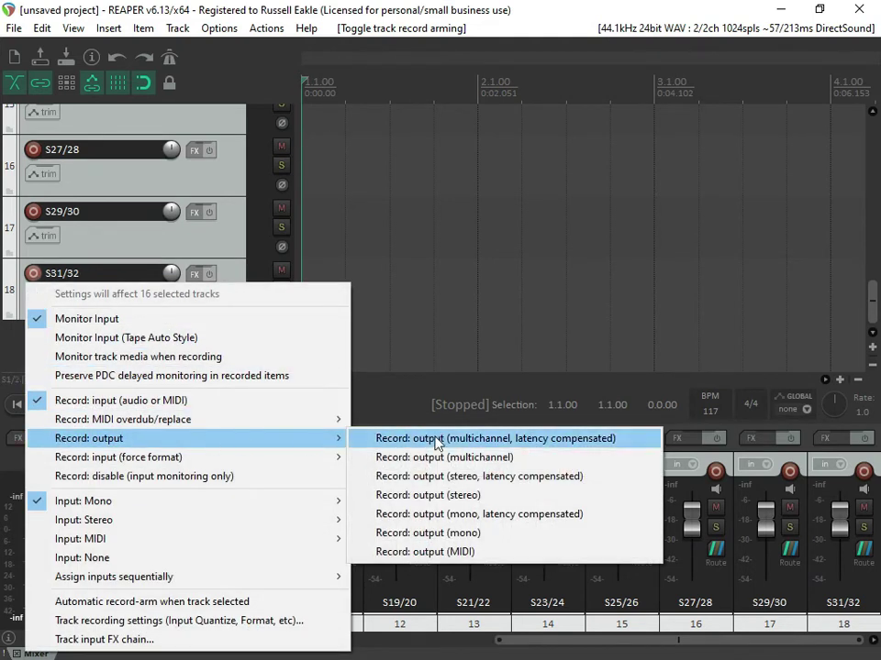
pyautogui.click(422, 496)
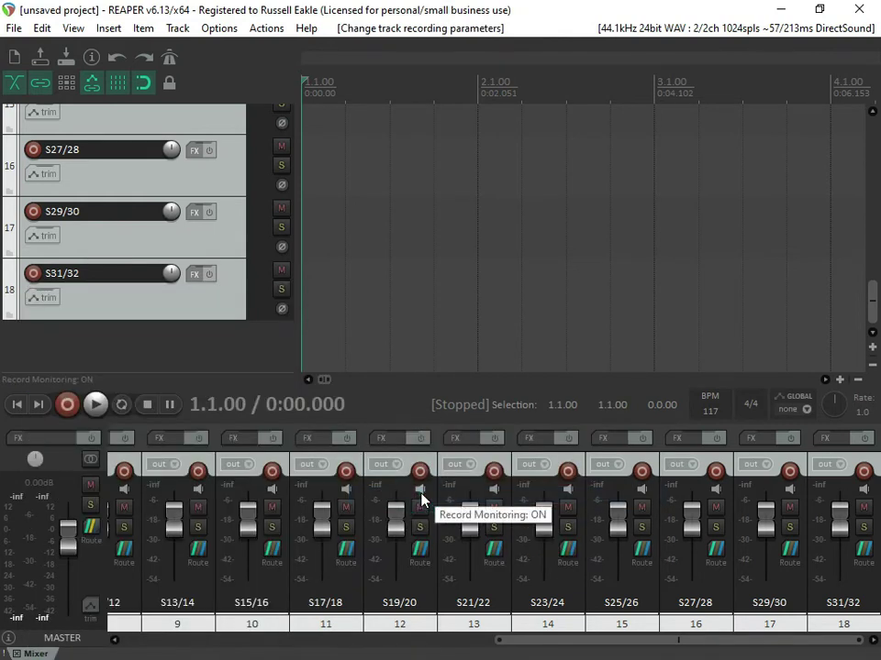
pyautogui.click(35, 275)
pyautogui.click(50, 277)
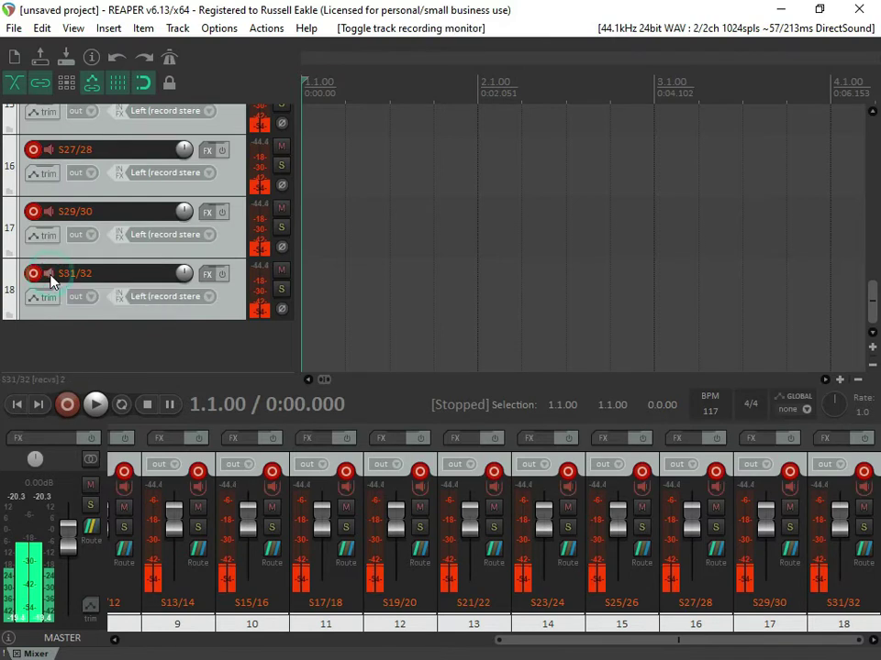
pyautogui.click(49, 275)
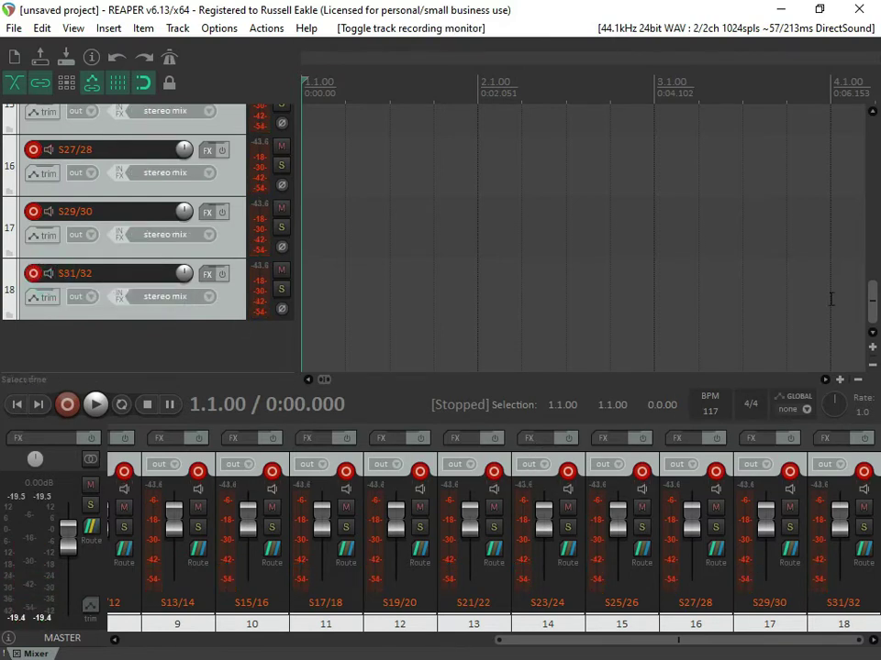
pyautogui.moveTo(871, 312); pyautogui.dragTo(871, 146)
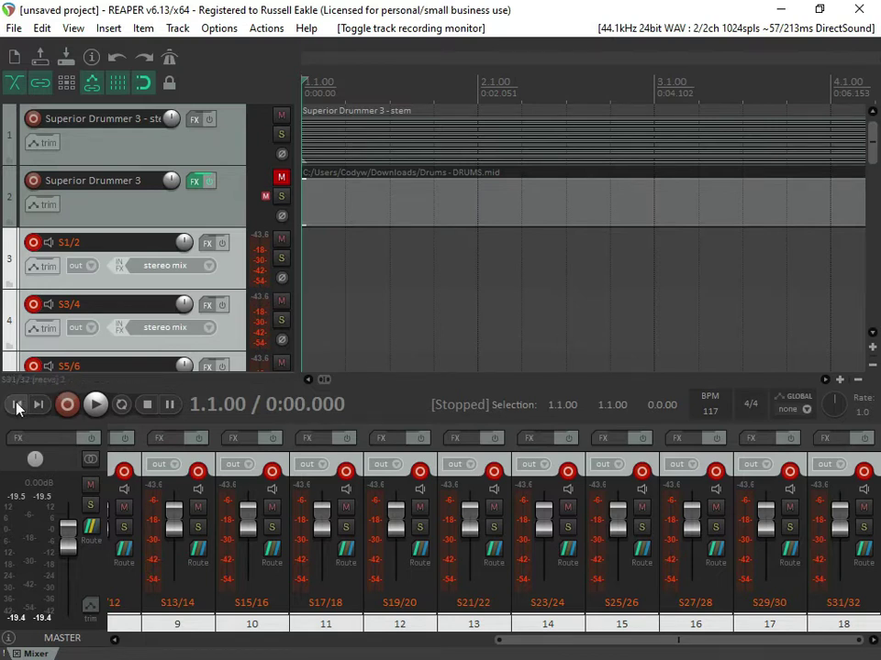
# Start recording the drum part onto the armed S1/2–S31/32 stereo tracks.
pyautogui.click(67, 405)
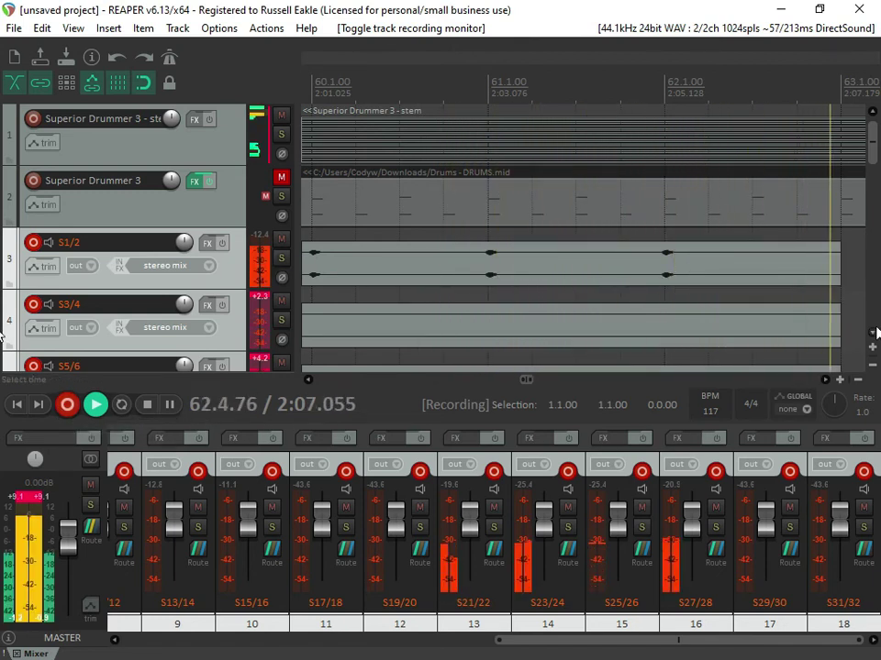
# Scroll the timeline to follow the stem recording as it passes bar 73.
pyautogui.scroll(-2, 874, 333)
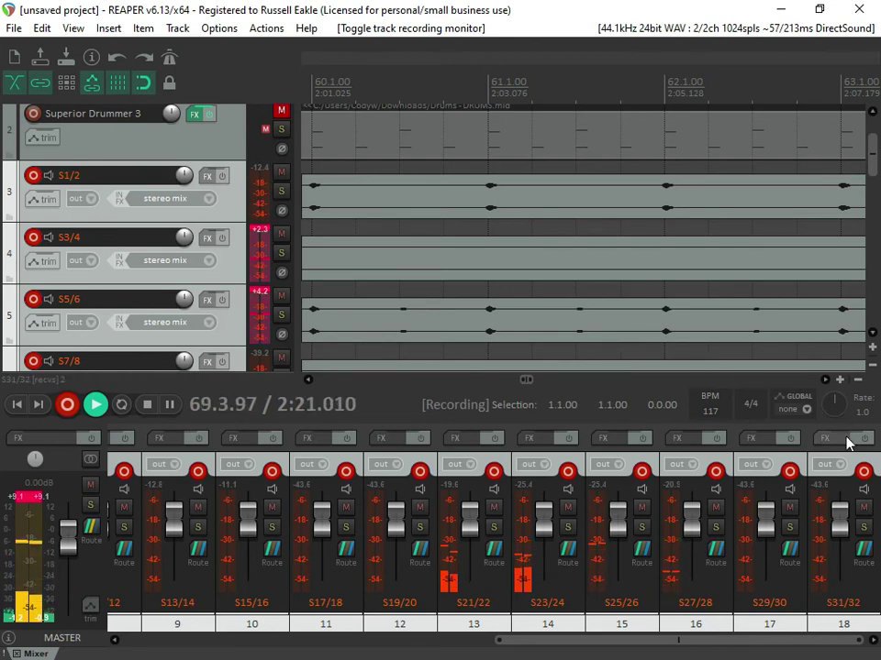
pyautogui.click(824, 380)
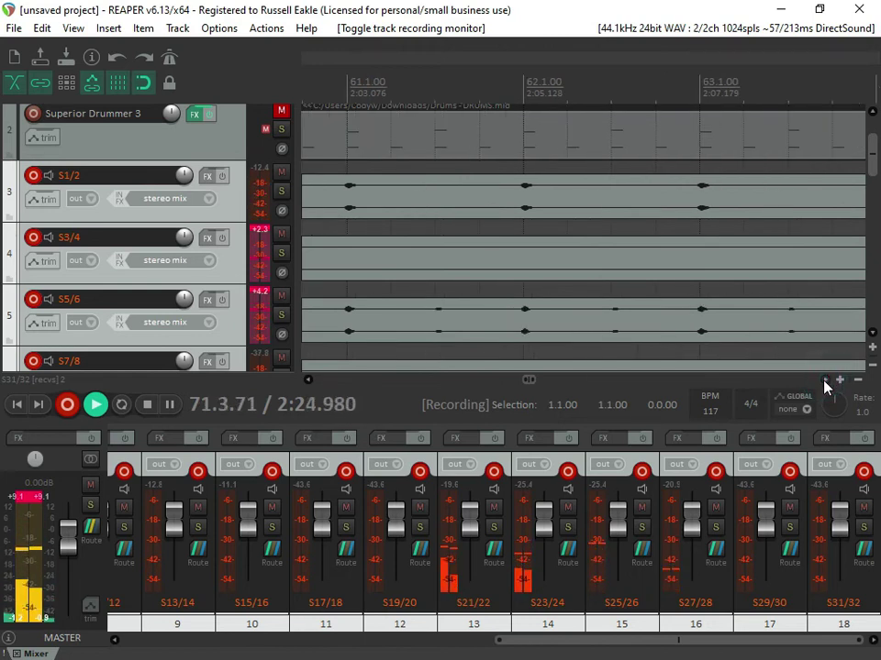
pyautogui.click(826, 379)
pyautogui.click(825, 379)
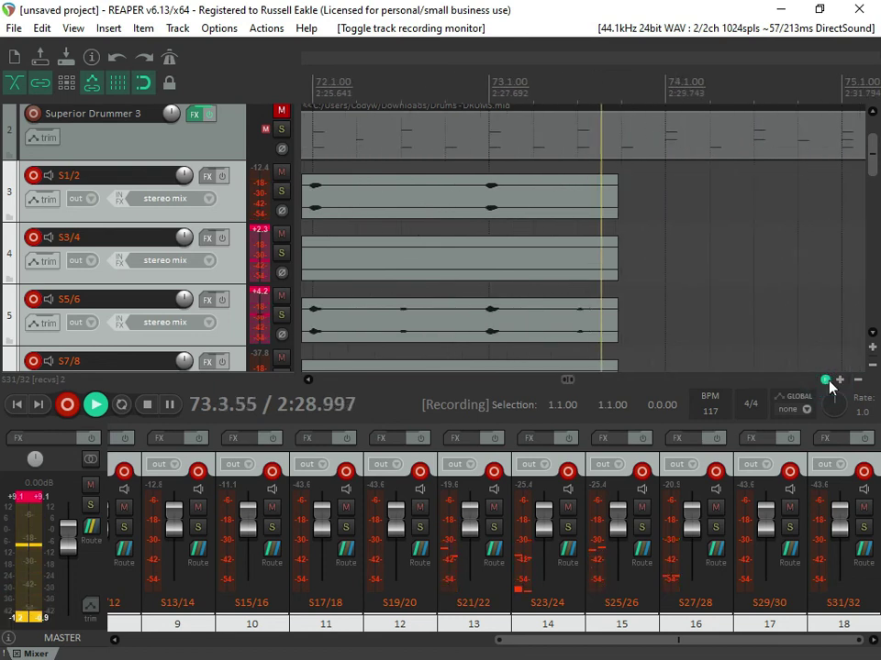
pyautogui.click(825, 380)
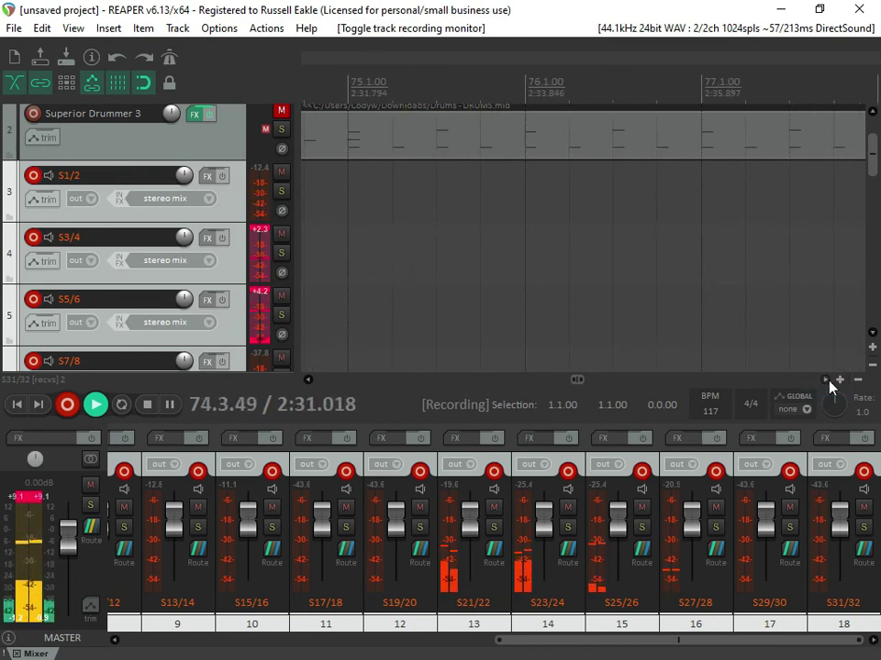